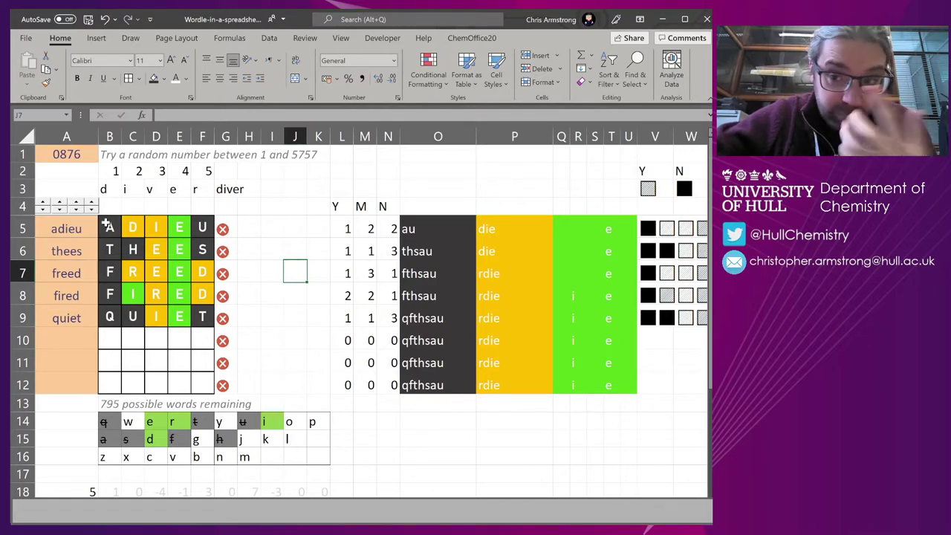
Highlight the seq named range of letter positions and open tile B5's formula.
left_click(71, 115)
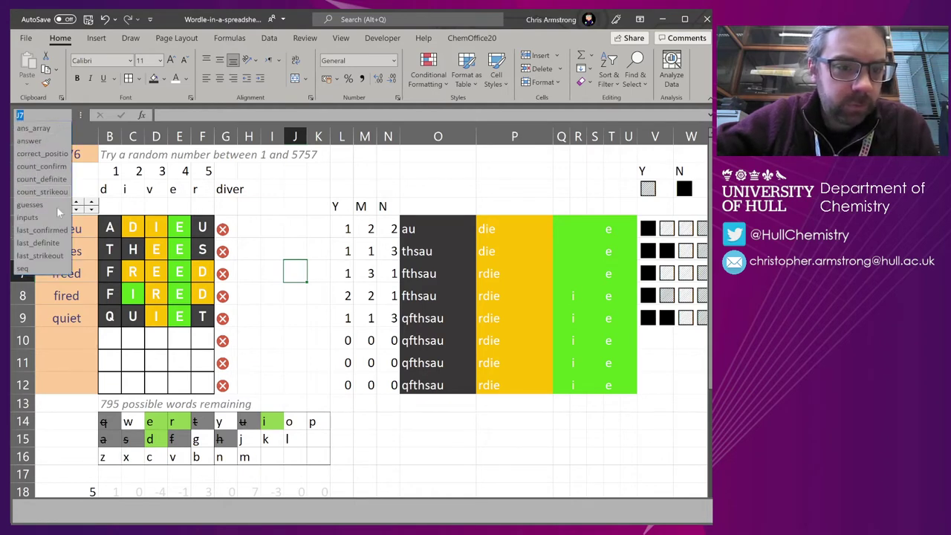
left_click(25, 268)
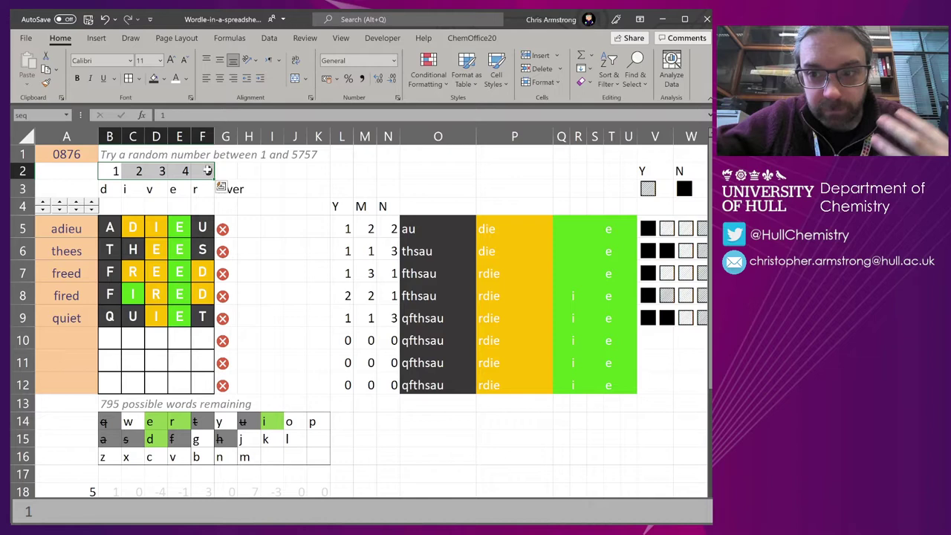
double_click(110, 228)
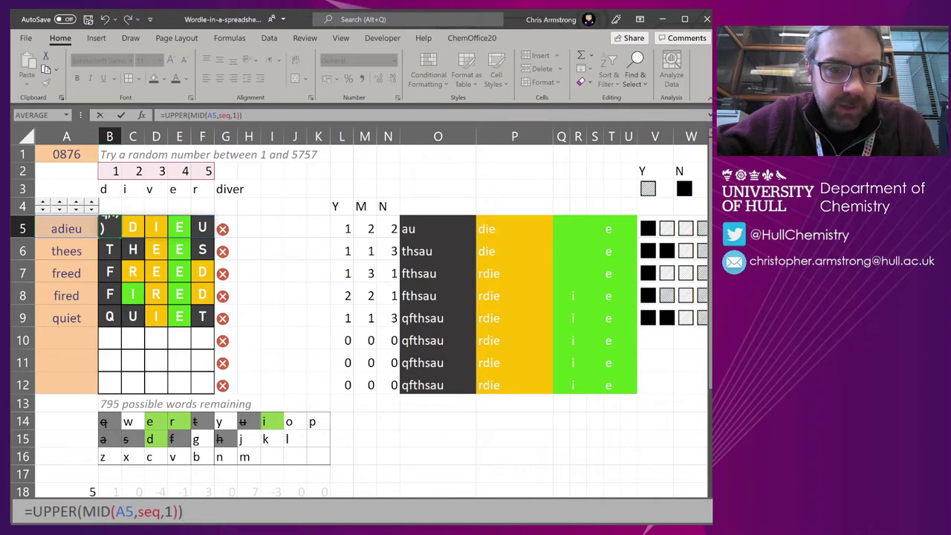
Examine MID's seq argument in =UPPER(MID(A5,seq,1)), then reopen B5 to show its highlighted references.
double_click(96, 512)
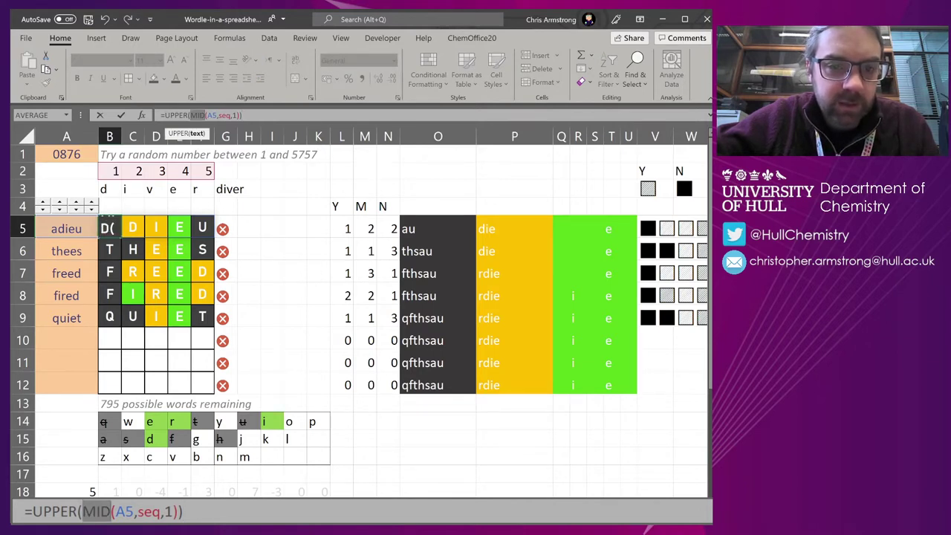
left_click(152, 512)
double_click(148, 511)
left_click(148, 512)
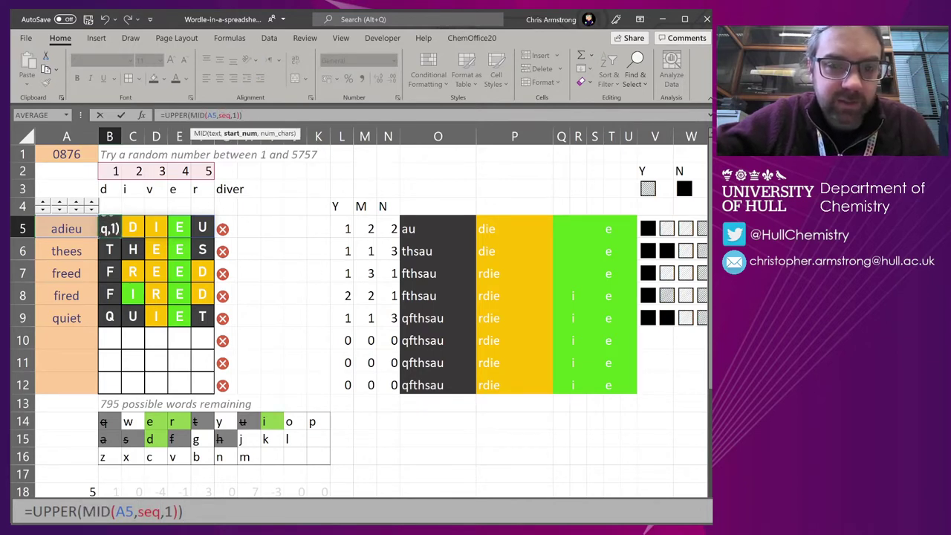
key("End")
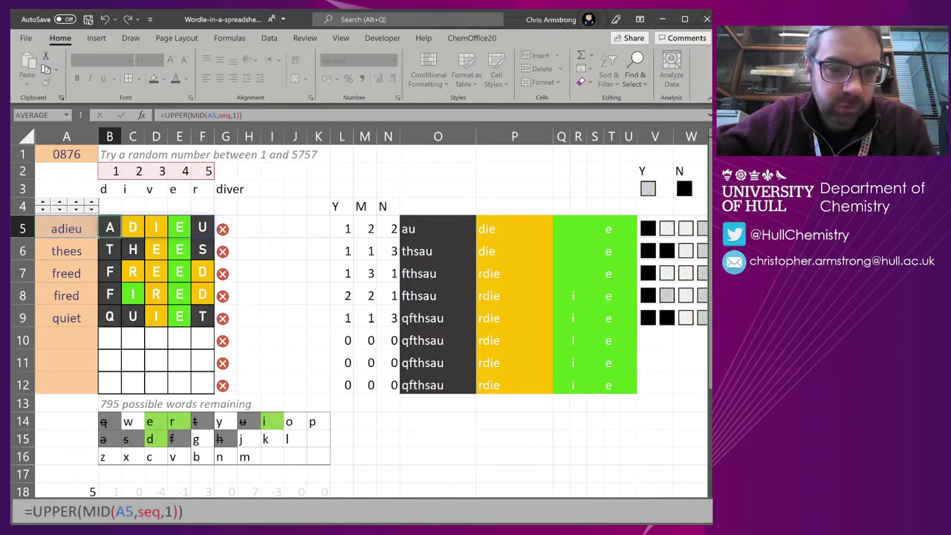
key("Return")
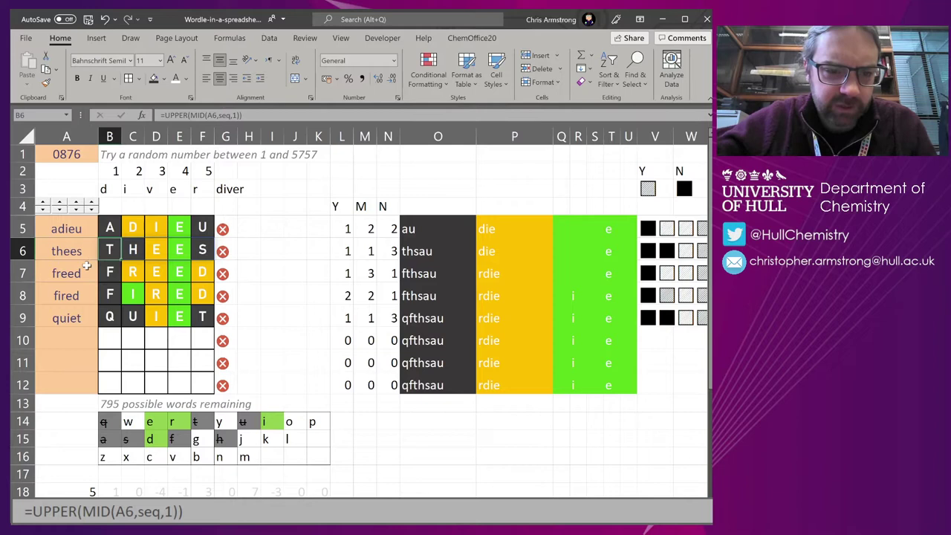
left_click(109, 235)
double_click(109, 235)
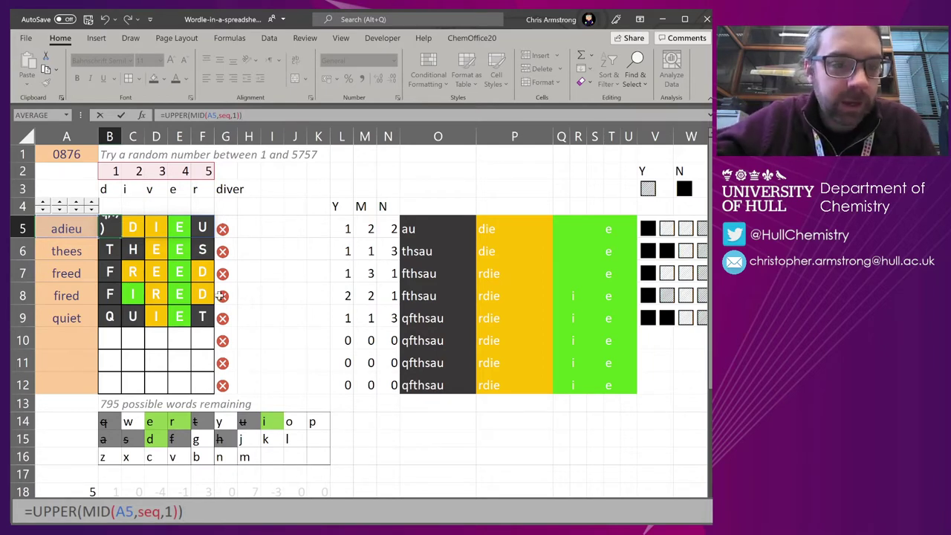
Leave B5 unchanged, reset the puzzle number to 0876, and highlight the inputs range A5:A12.
key("Escape")
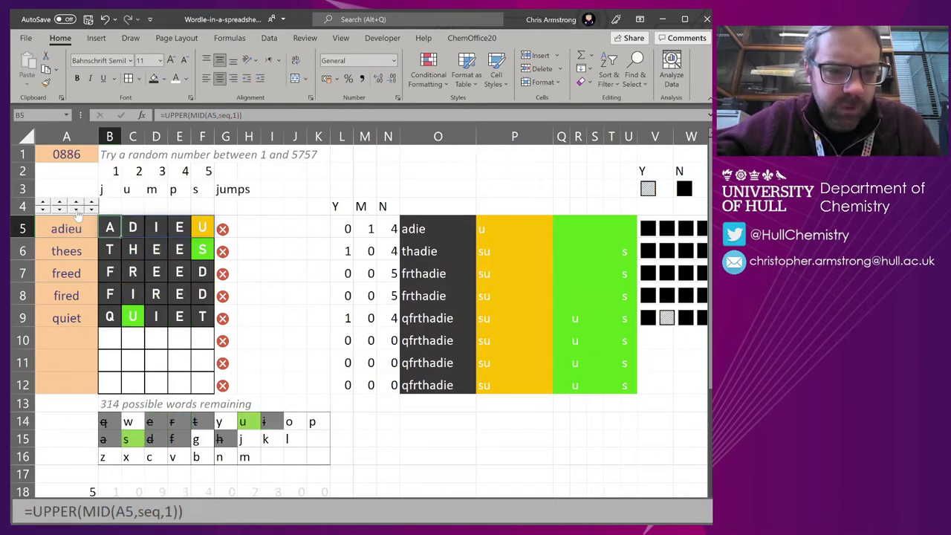
left_click(77, 210)
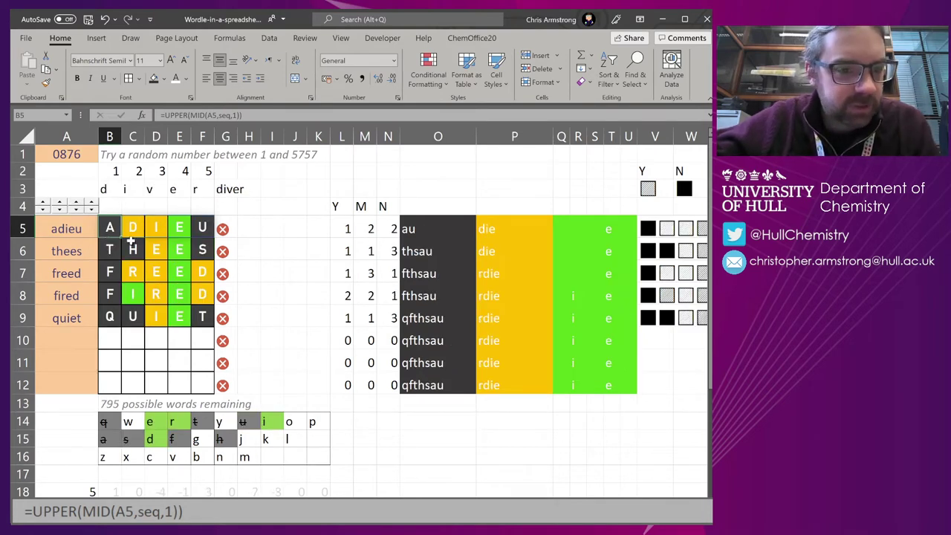
left_click(67, 115)
left_click(44, 216)
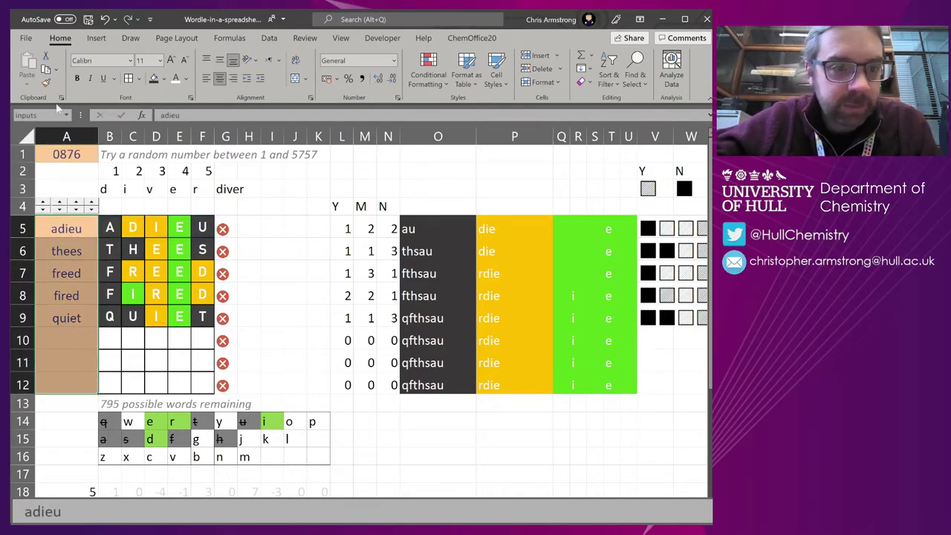
Test =COUNTA(inputs) in O2 to count the guesses, then clear it.
left_click(462, 170)
type("=")
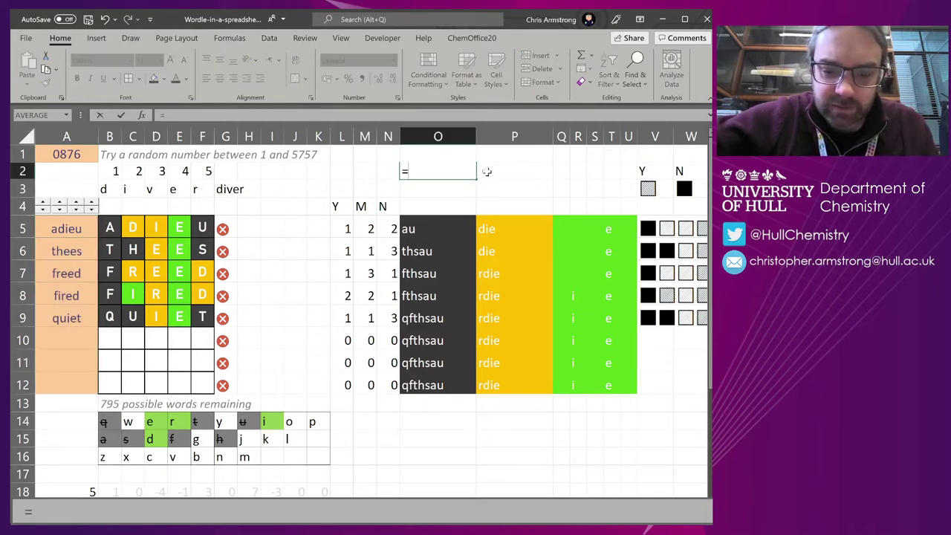
type("COUNTA(")
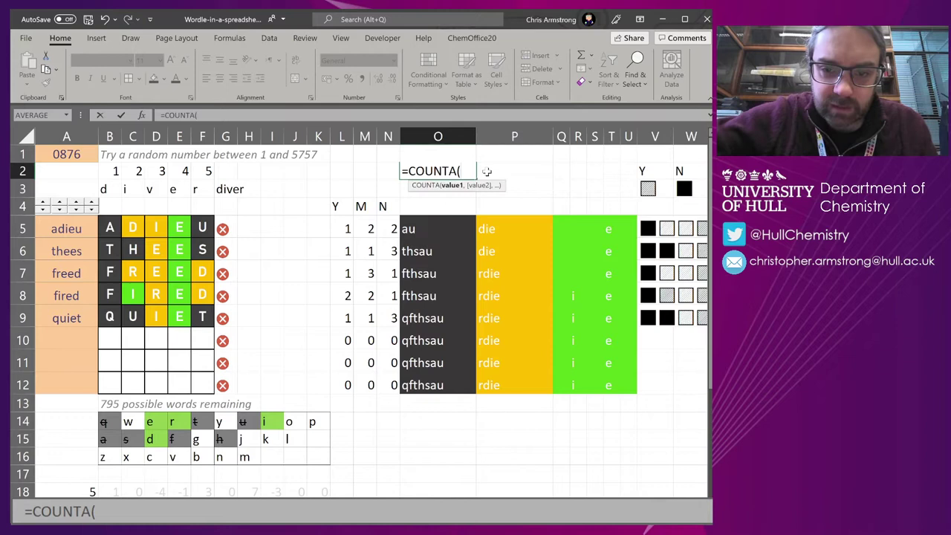
type("inputs)")
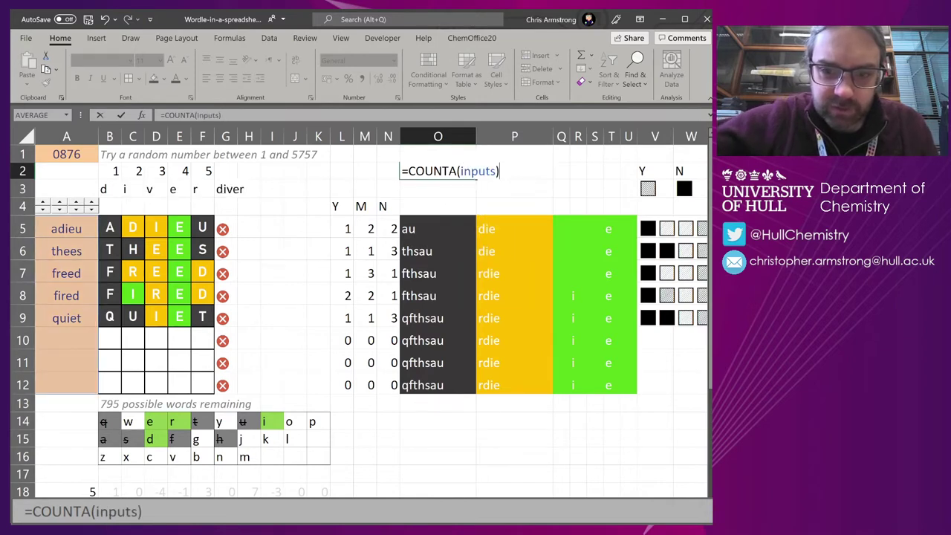
key("ctrl+Return")
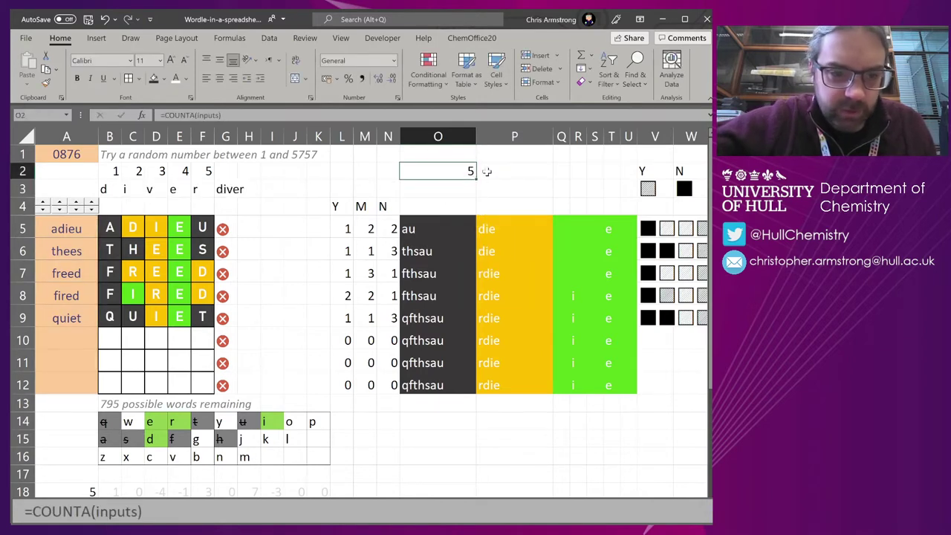
key("Delete")
Enter diver as the sixth guess in A10, correcting the mistyped driver.
left_click(70, 339)
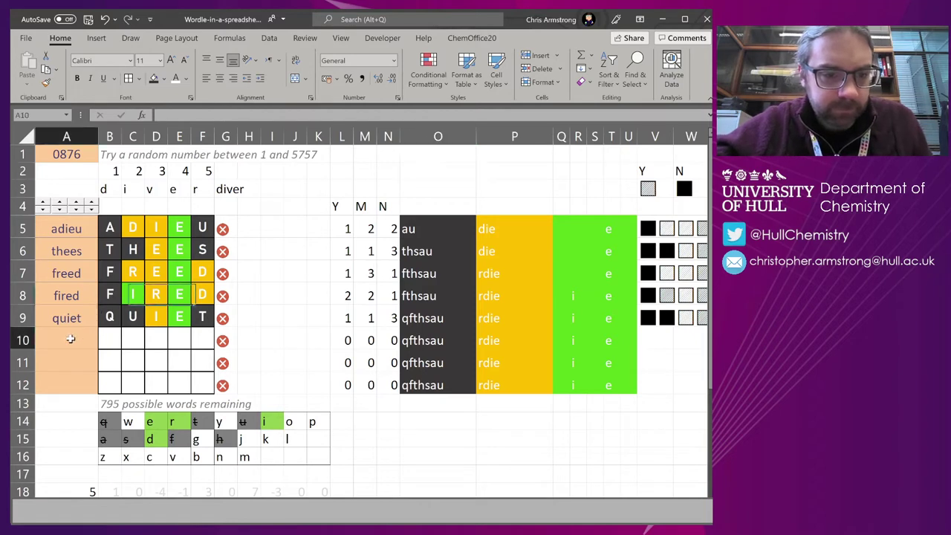
type("driver")
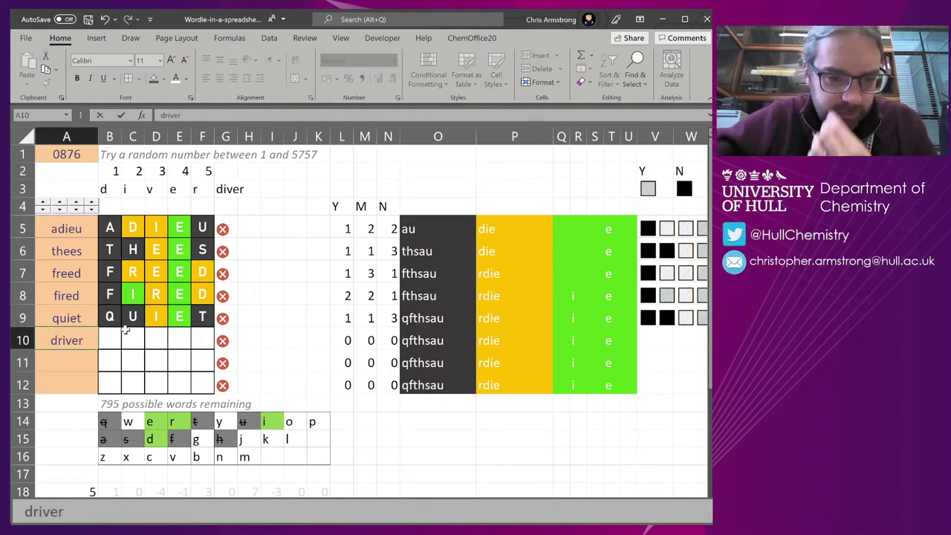
key("Return")
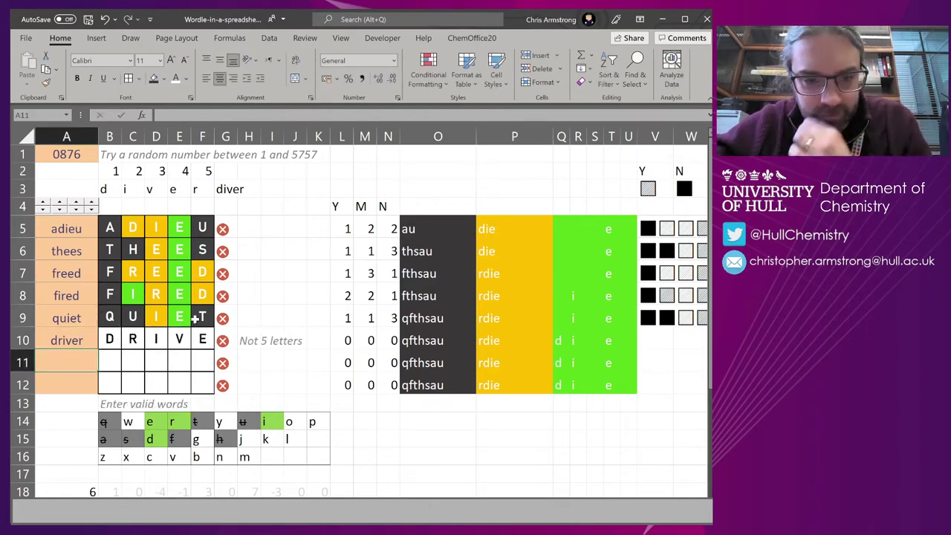
left_click(68, 341)
type("dive")
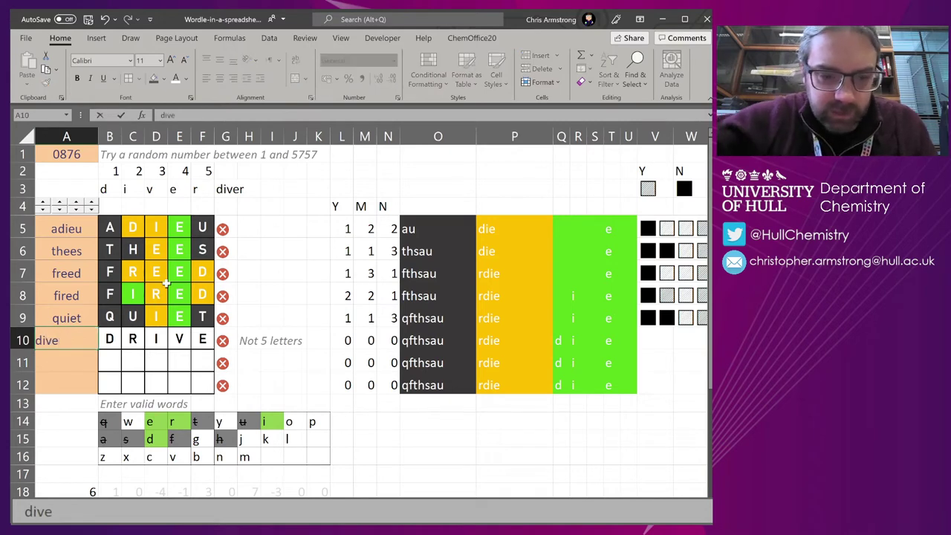
key("Return")
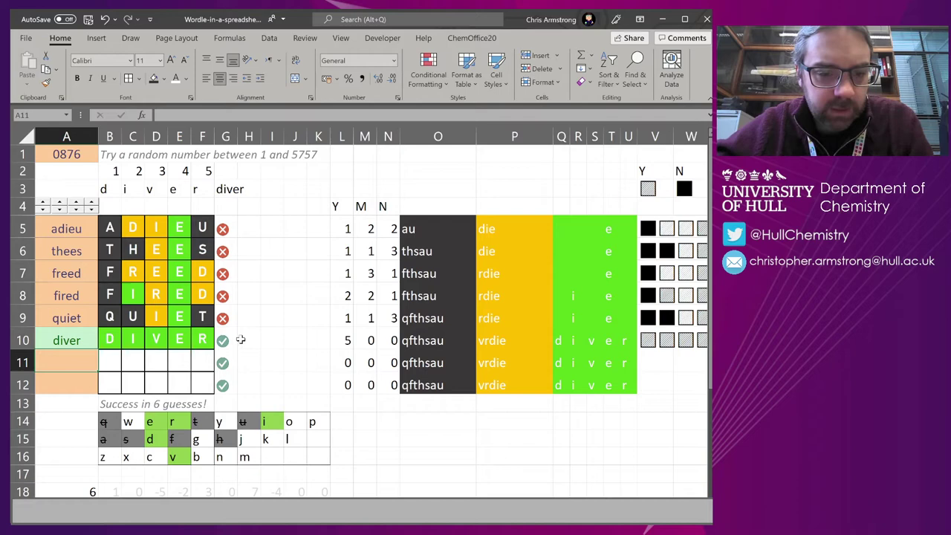
Inspect the Y/M/N match formula in helper cell B21 behind tile B5.
left_click(103, 229)
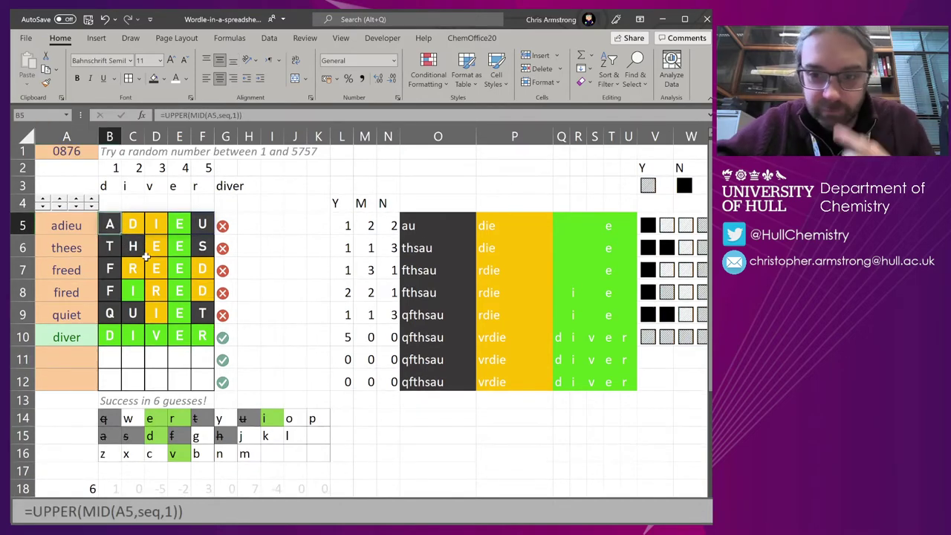
scroll(153, 254, "down", 2)
scroll(153, 254, "down", 3)
left_click(111, 253)
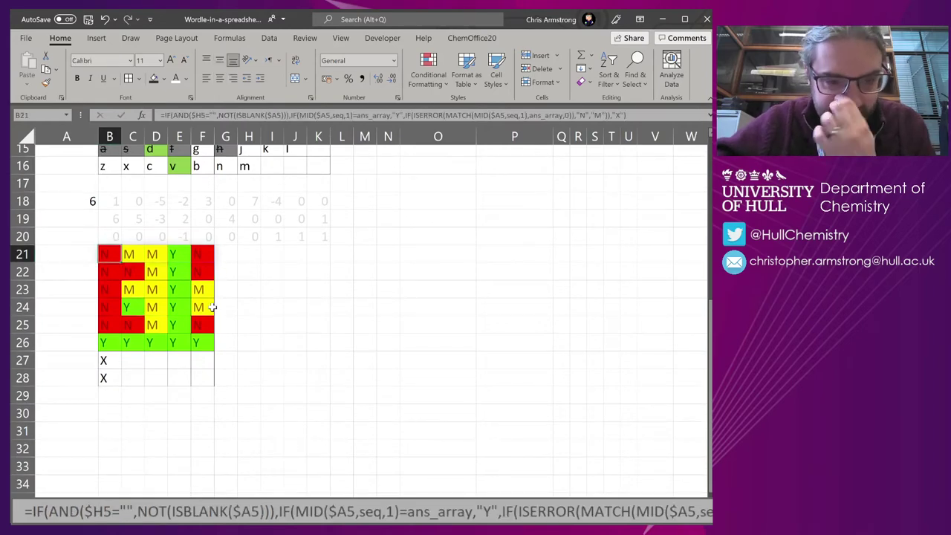
scroll(212, 305, "up", 5)
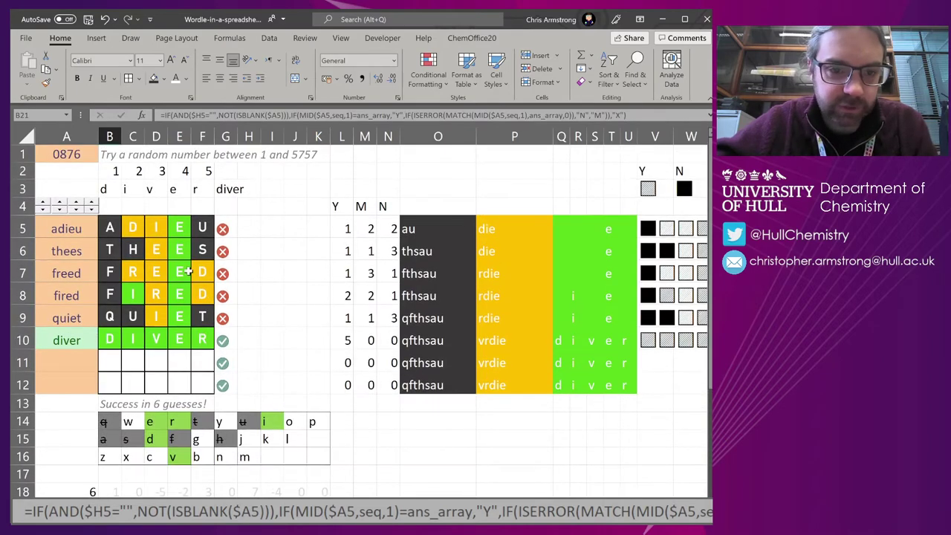
left_click(113, 231)
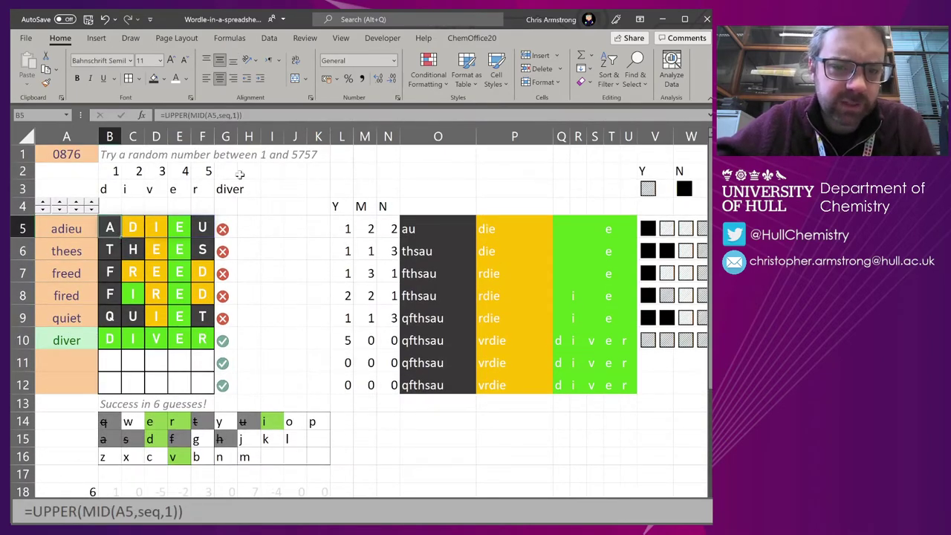
Review the dark-tile conditional formatting rule =B21="N" and close the rules manager without changes.
left_click(429, 75)
left_click(471, 278)
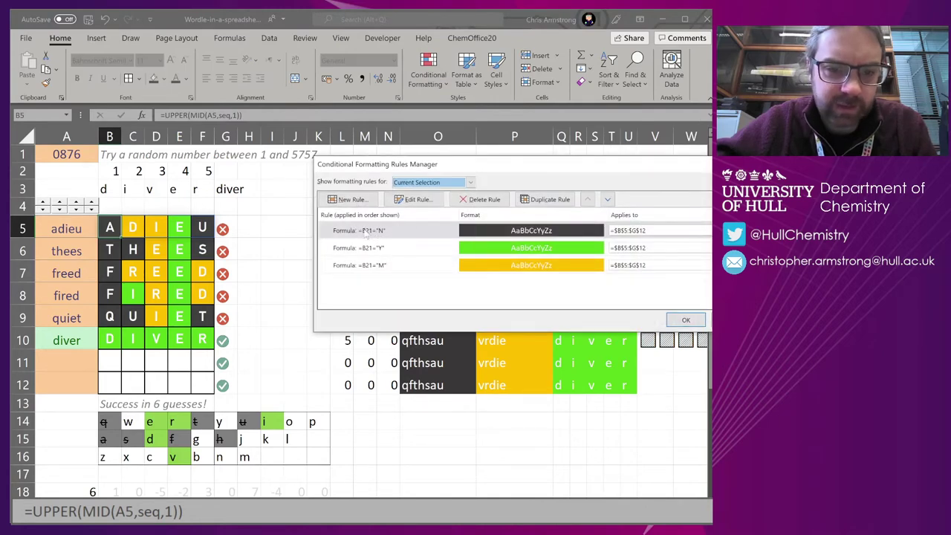
left_click(415, 199)
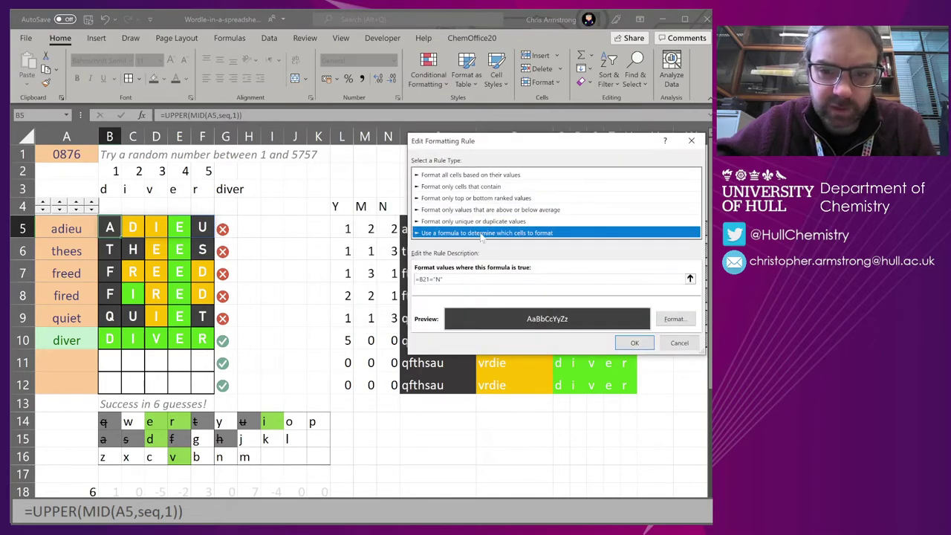
left_click(445, 278)
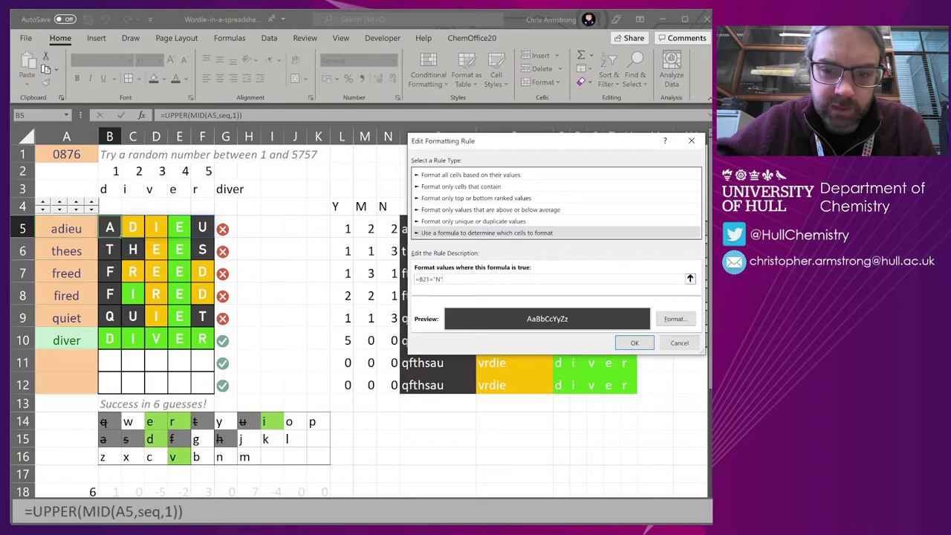
left_click(673, 342)
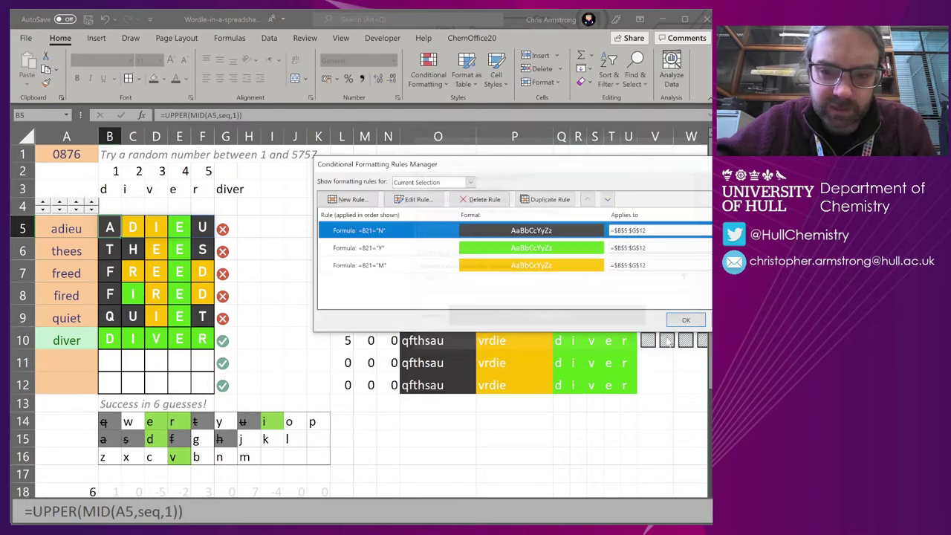
left_click(686, 320)
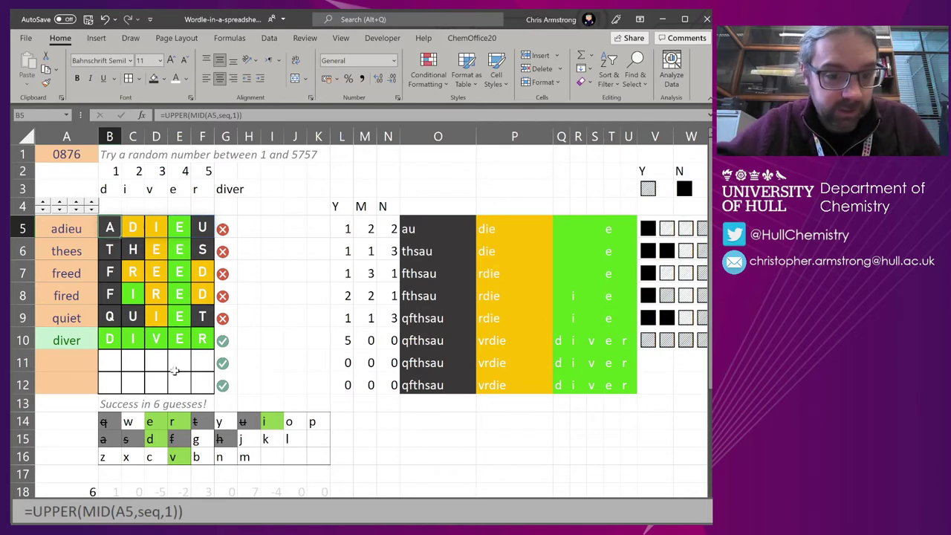
left_click(176, 116)
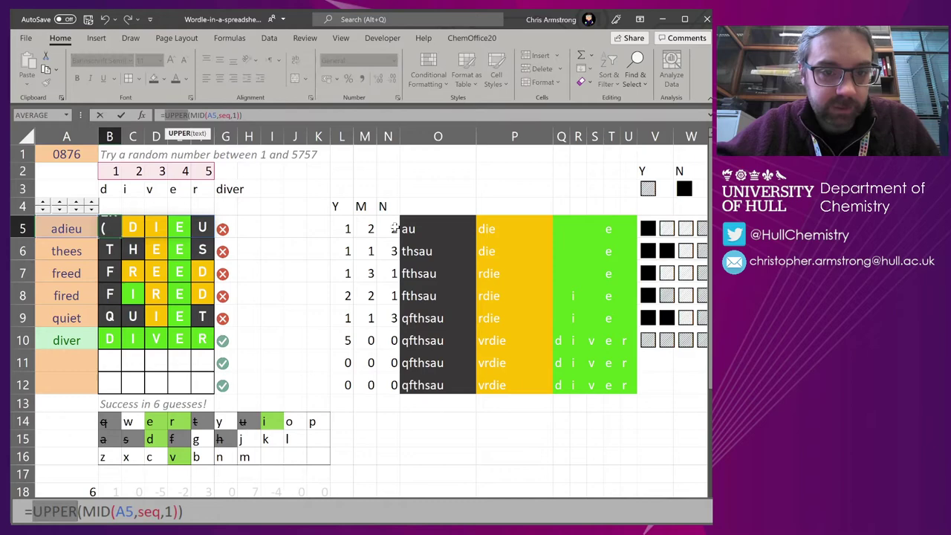
key("Escape")
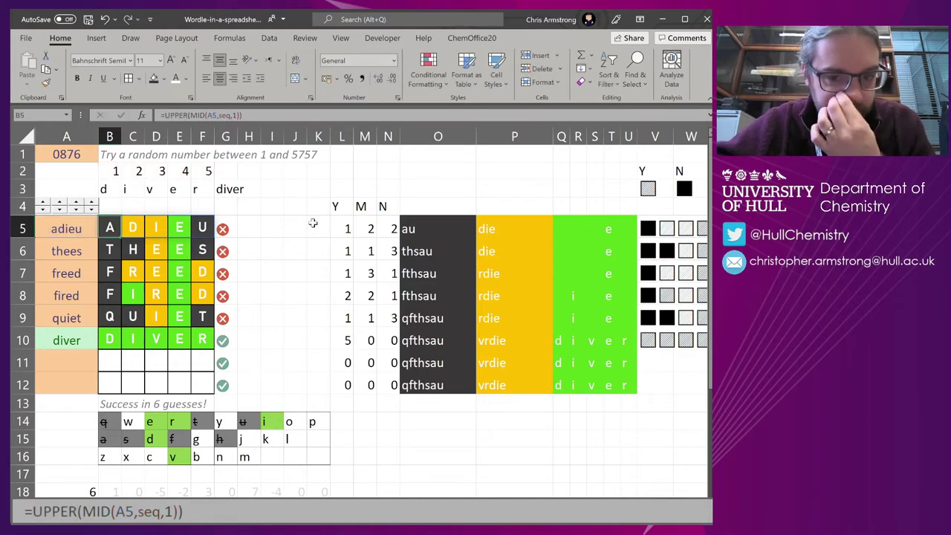
scroll(168, 261, "down", 1)
scroll(163, 297, "down", 4)
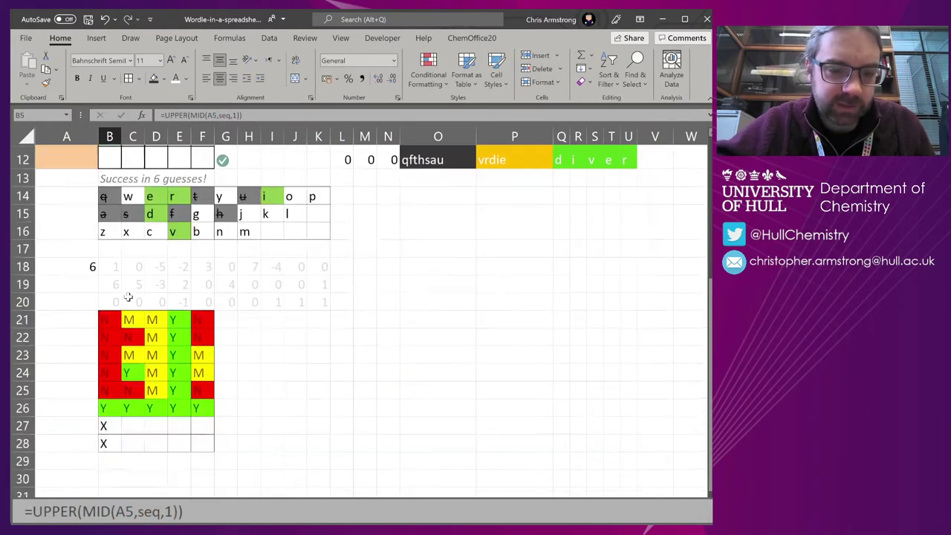
left_click(107, 269)
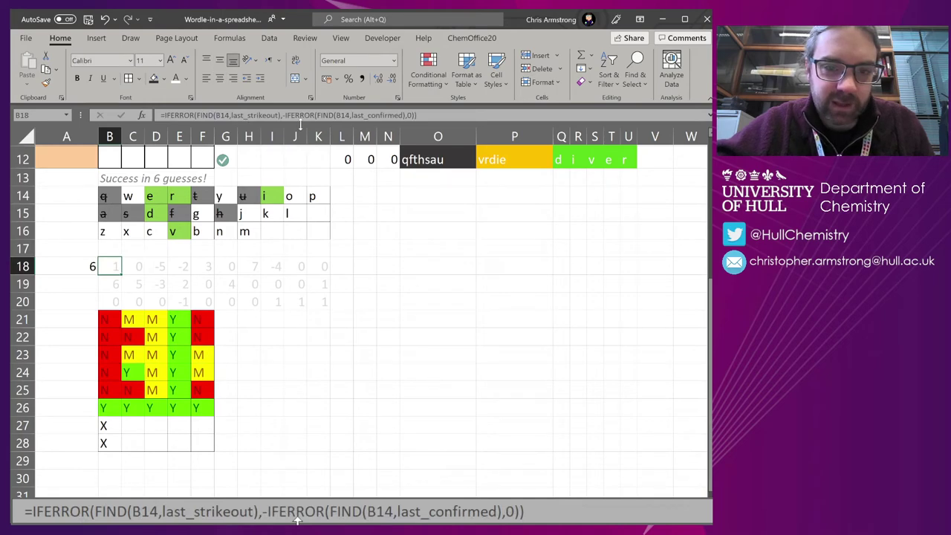
left_click(300, 115)
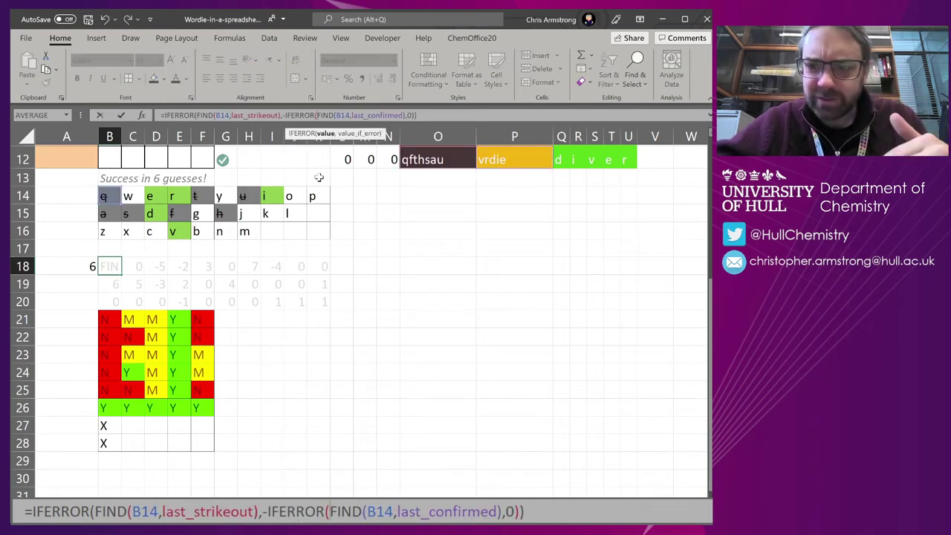
scroll(322, 182, "up", 3)
scroll(320, 191, "up", 1)
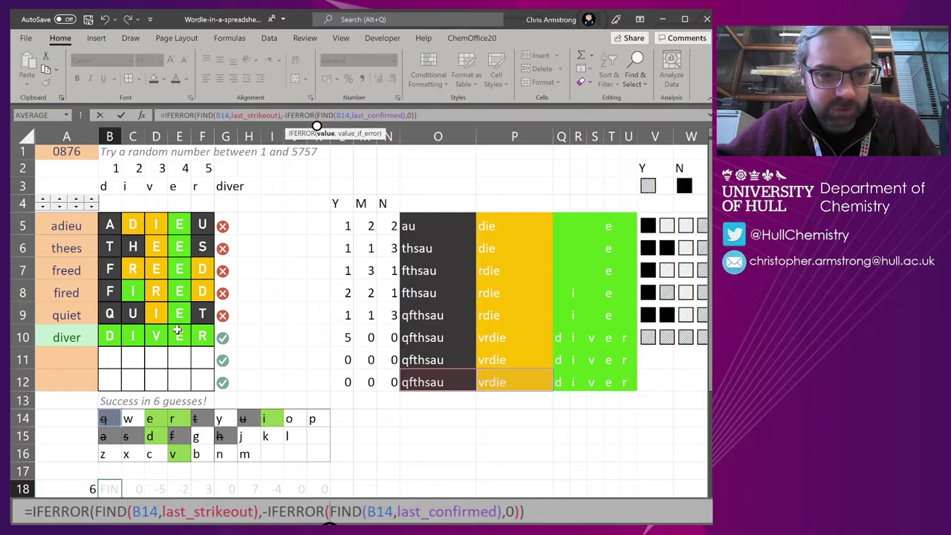
key("Escape")
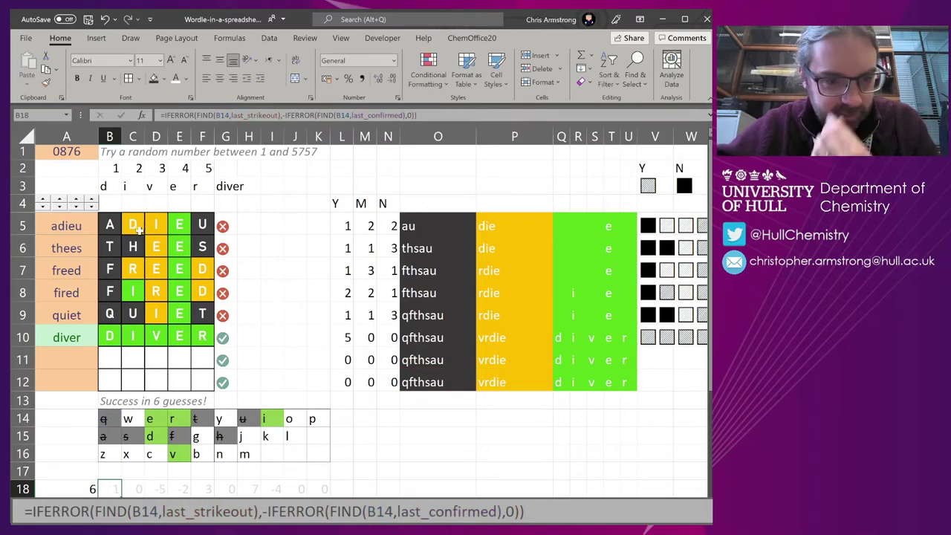
left_click_drag(112, 227, 202, 332)
left_click(203, 332)
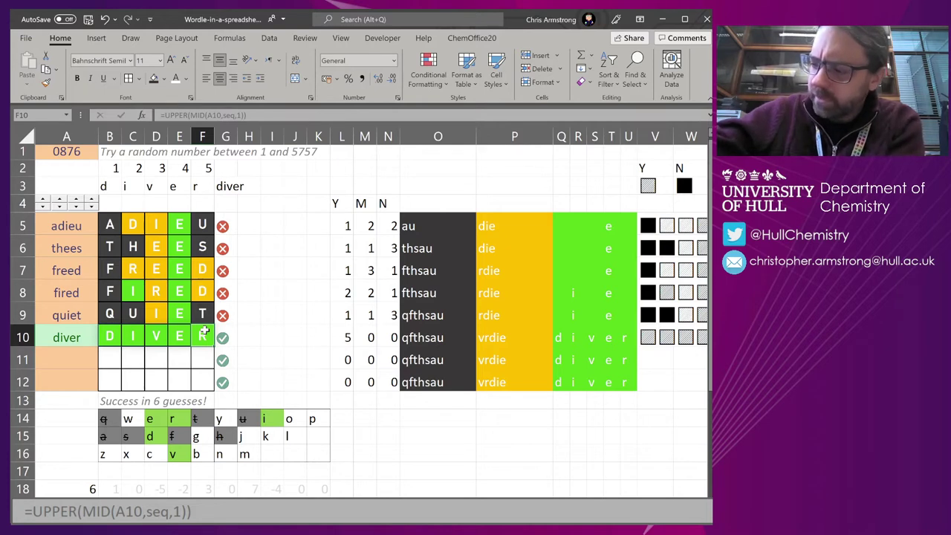
left_click(112, 338)
left_click(136, 340)
left_click(156, 338)
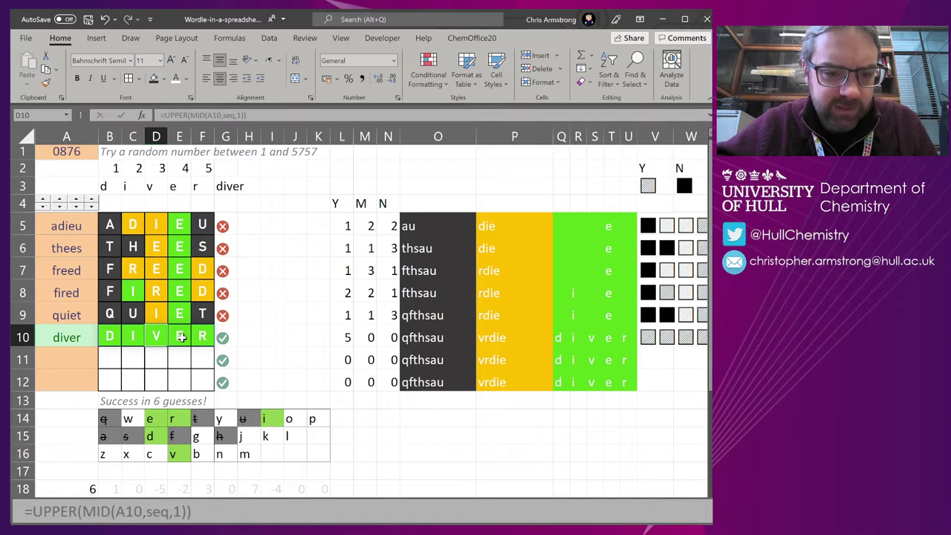
left_click(181, 336)
left_click(197, 338)
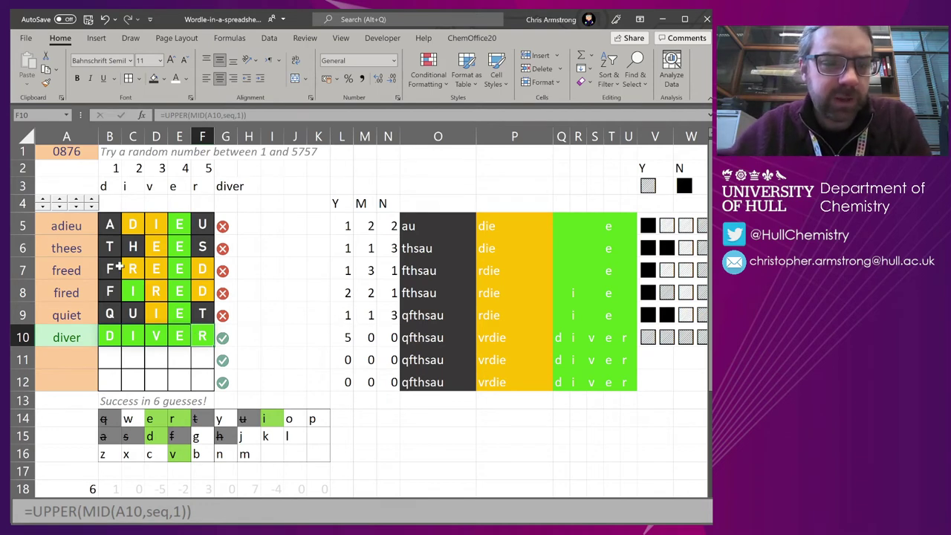
left_click(156, 229)
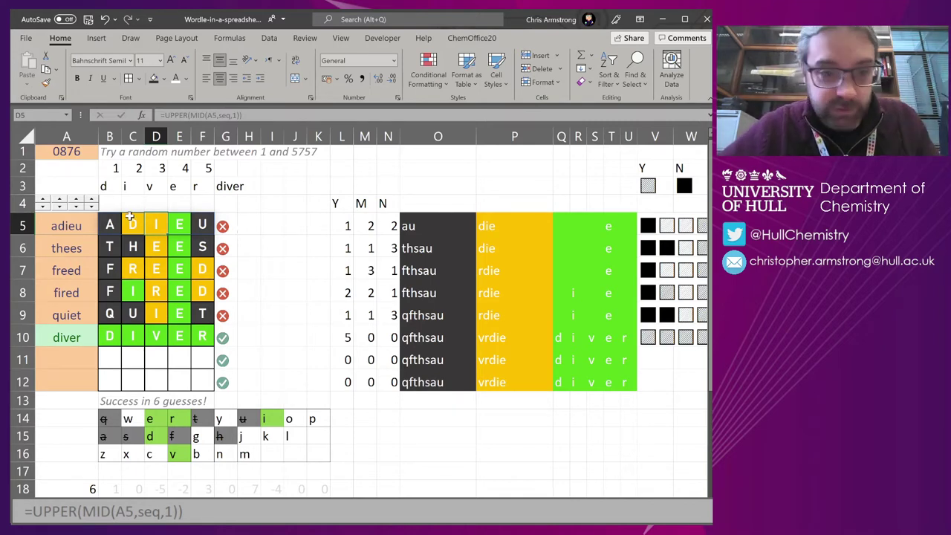
left_click_drag(115, 225, 202, 338)
left_click(200, 333)
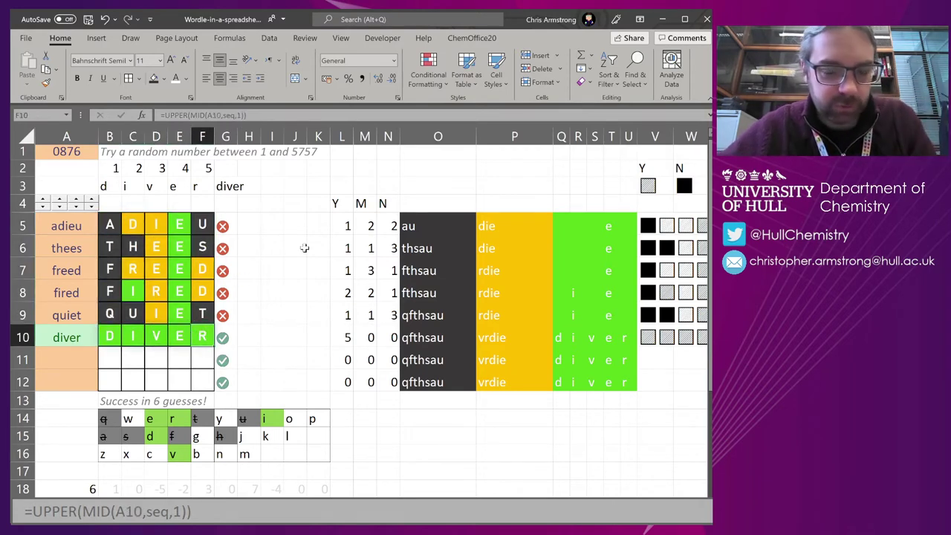
left_click(435, 223)
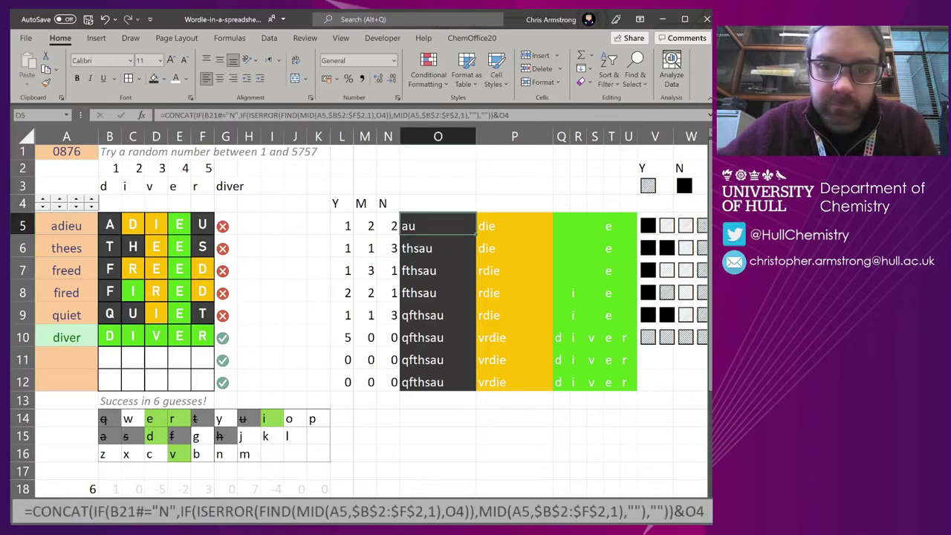
key("F2")
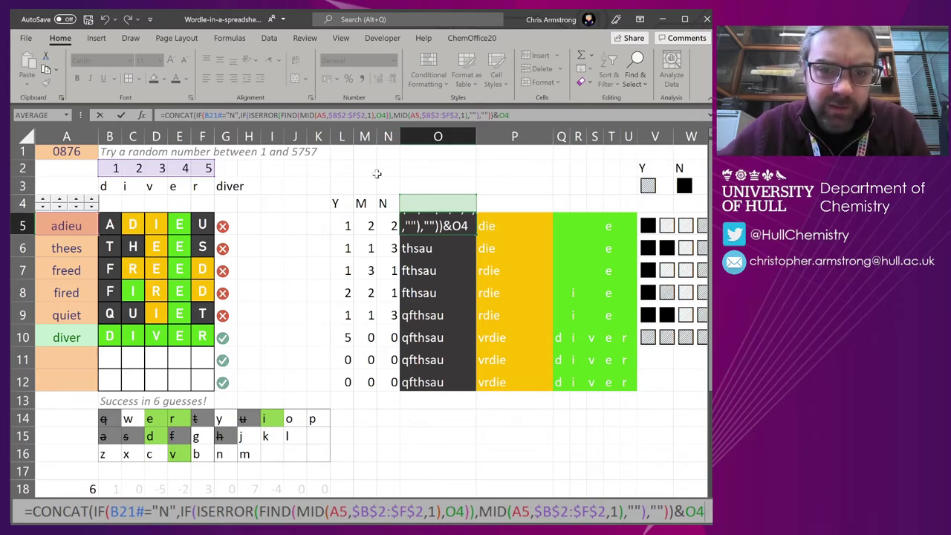
key("Escape")
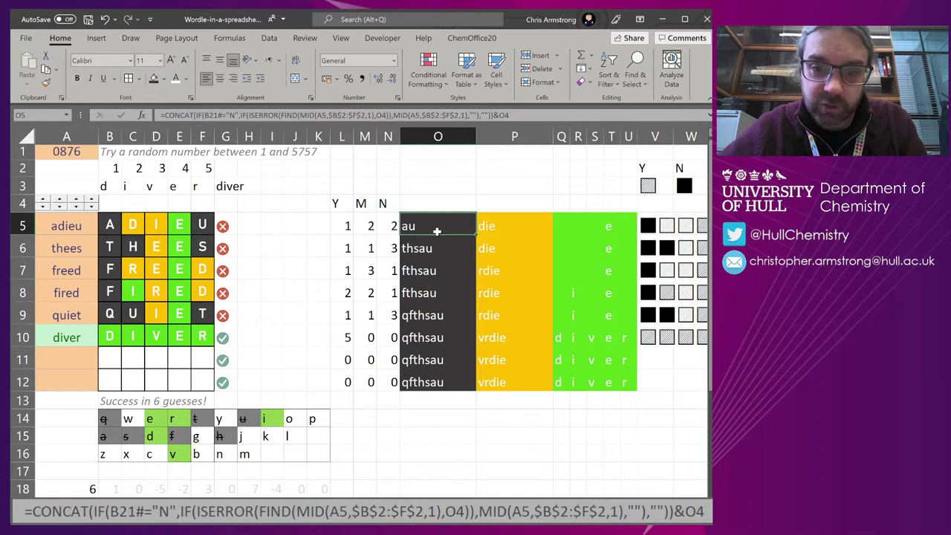
left_click(103, 248)
left_click(426, 241)
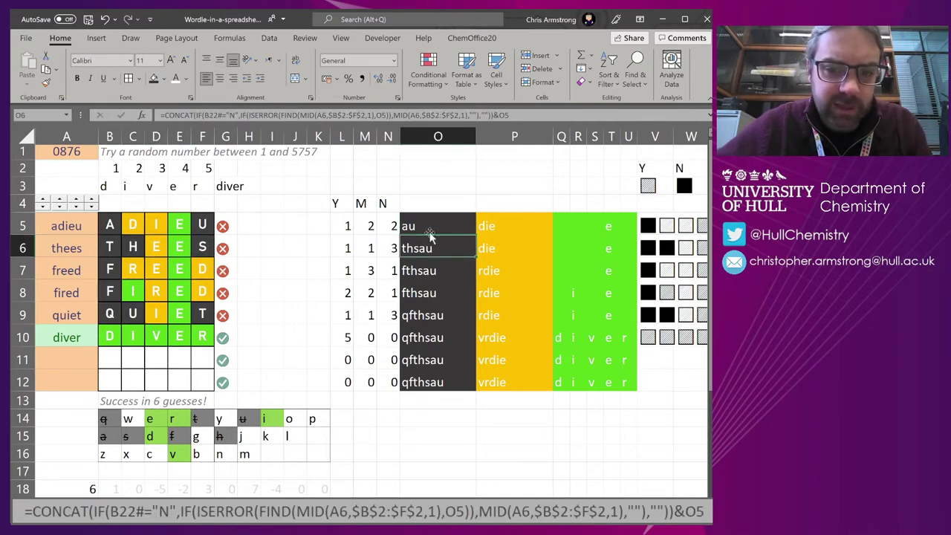
left_click(429, 226)
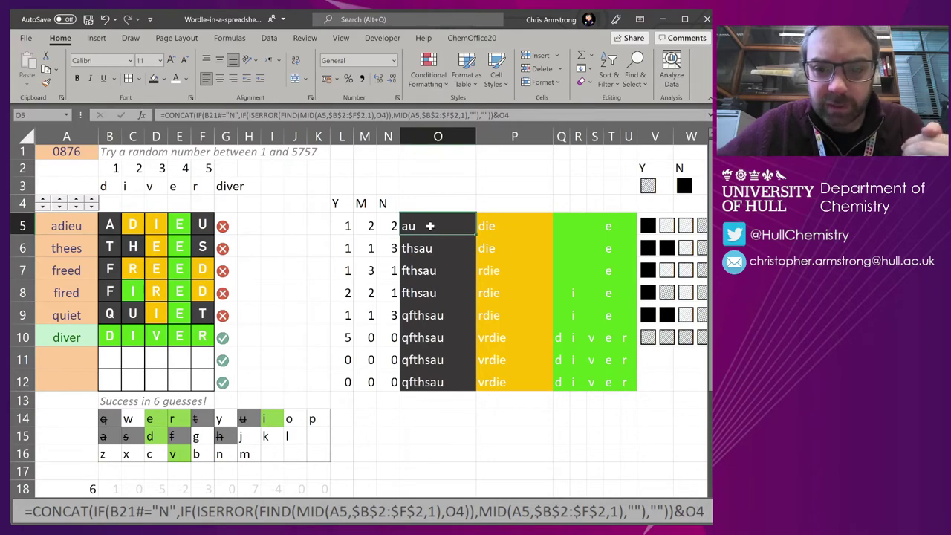
left_click(431, 244)
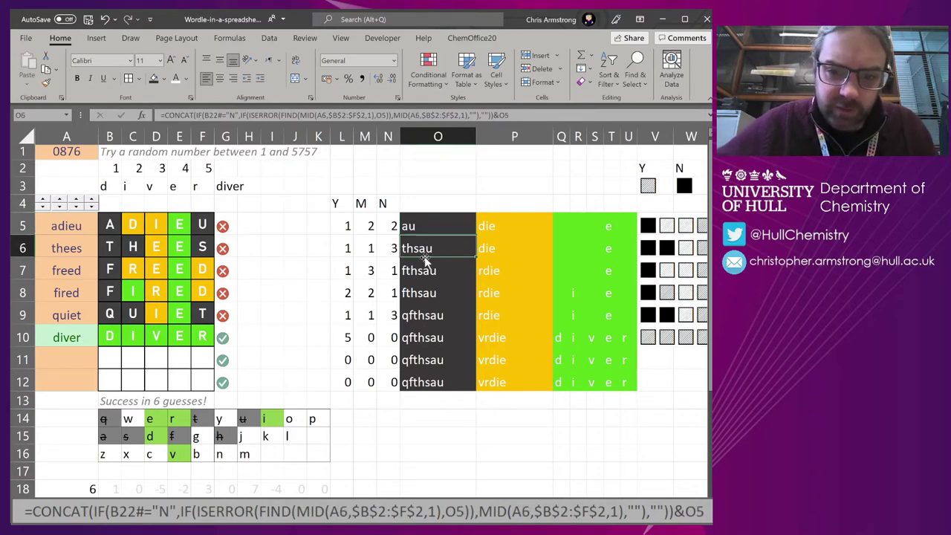
left_click(81, 246)
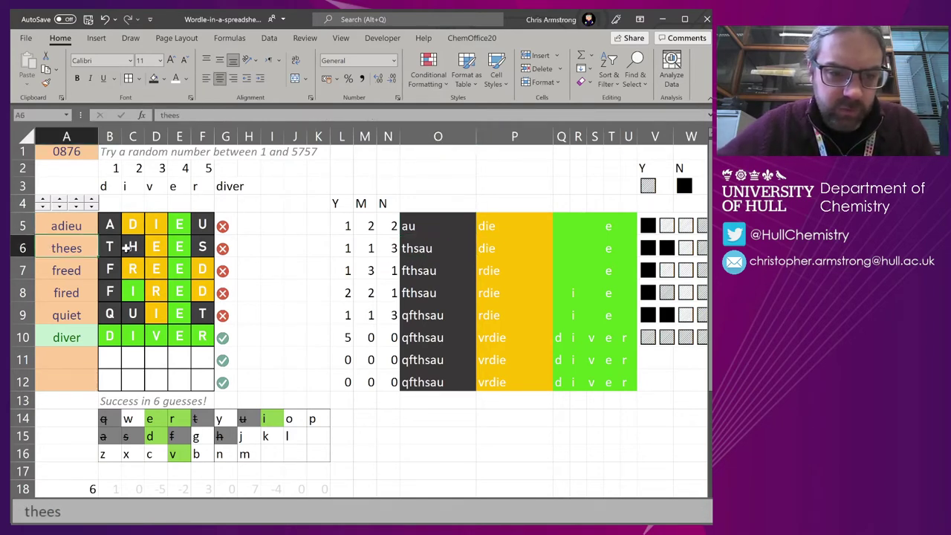
type("adieu")
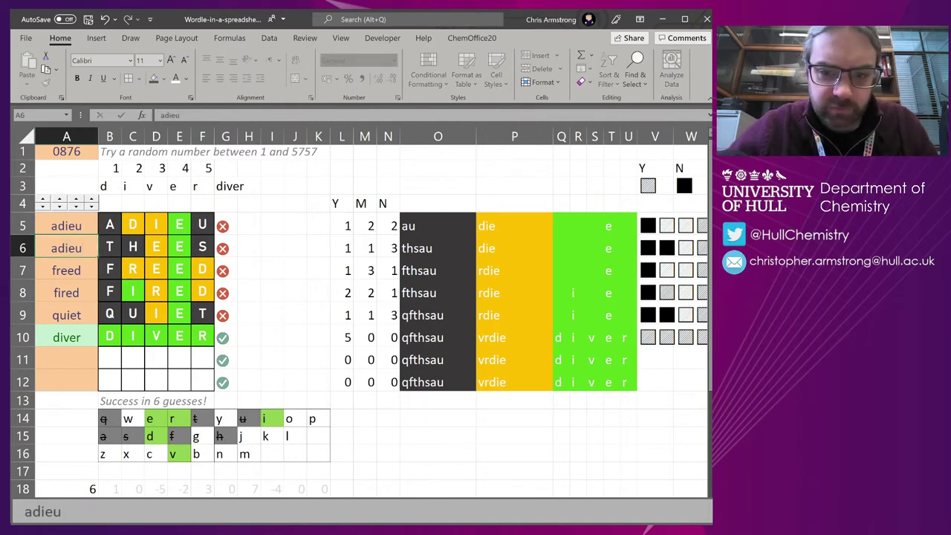
key("Return")
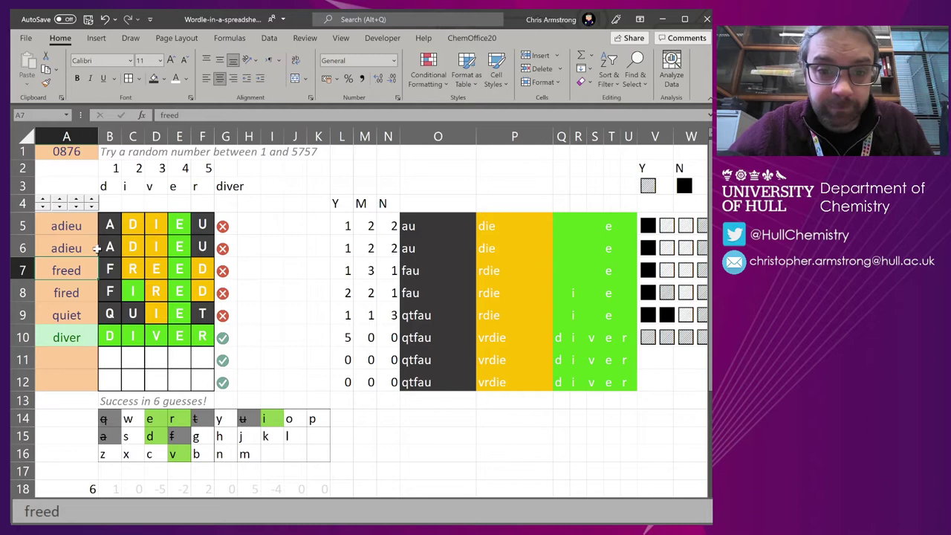
key("ctrl+z")
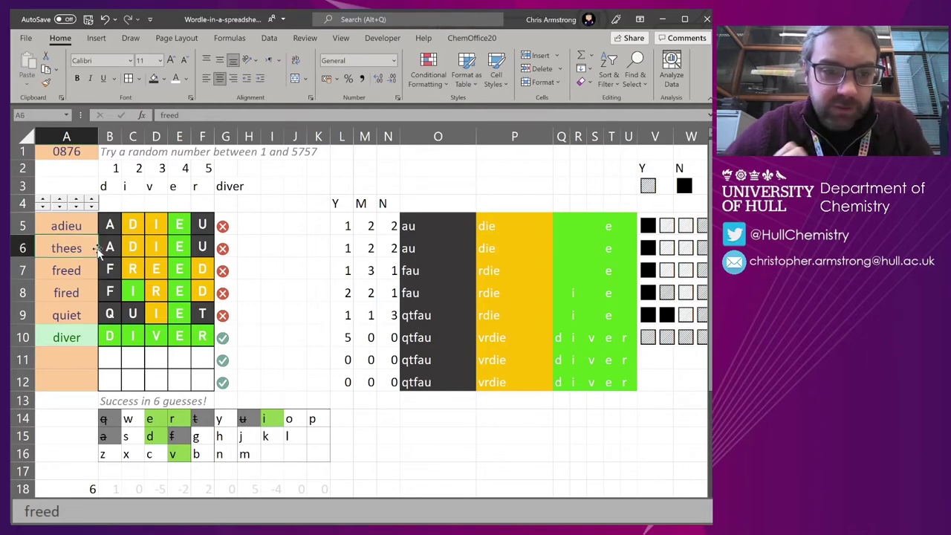
left_click(442, 249)
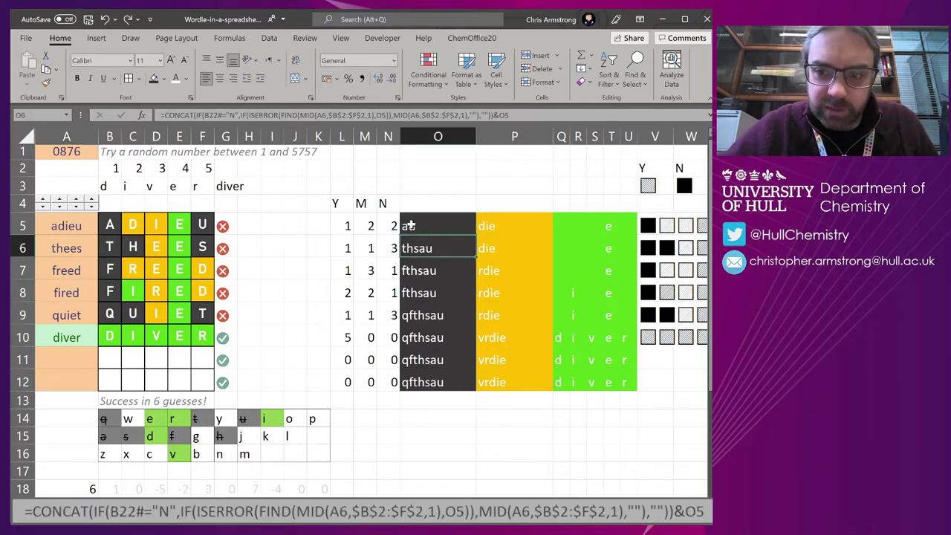
left_click(446, 169)
type("=AND()")
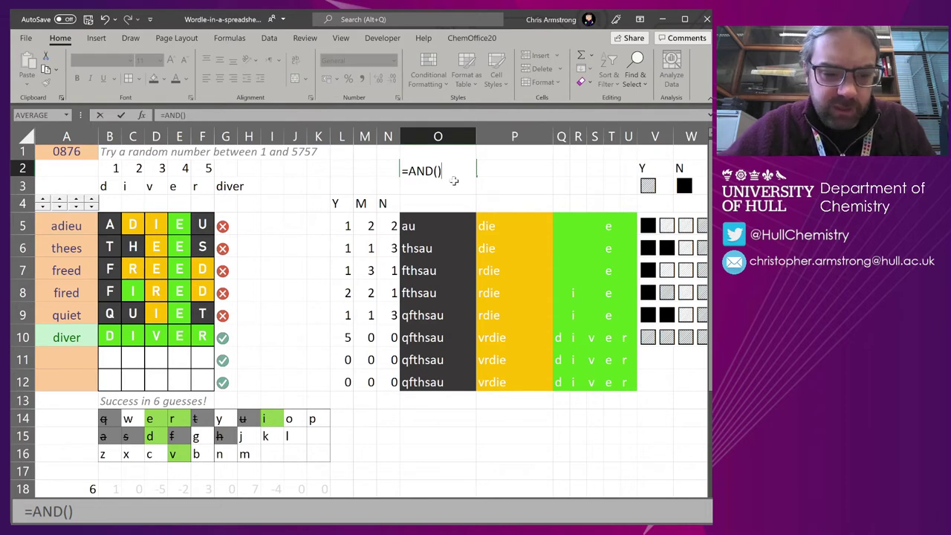
key("Escape")
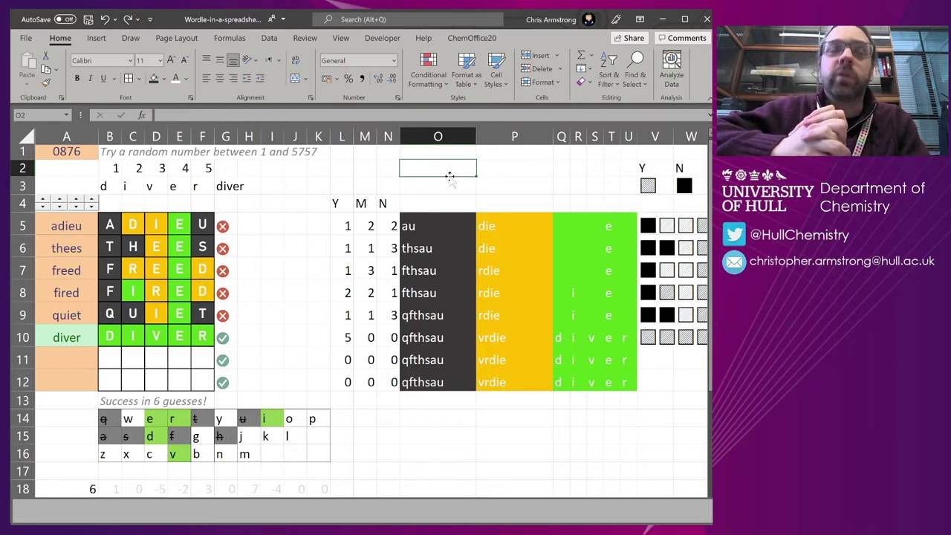
left_click(424, 240)
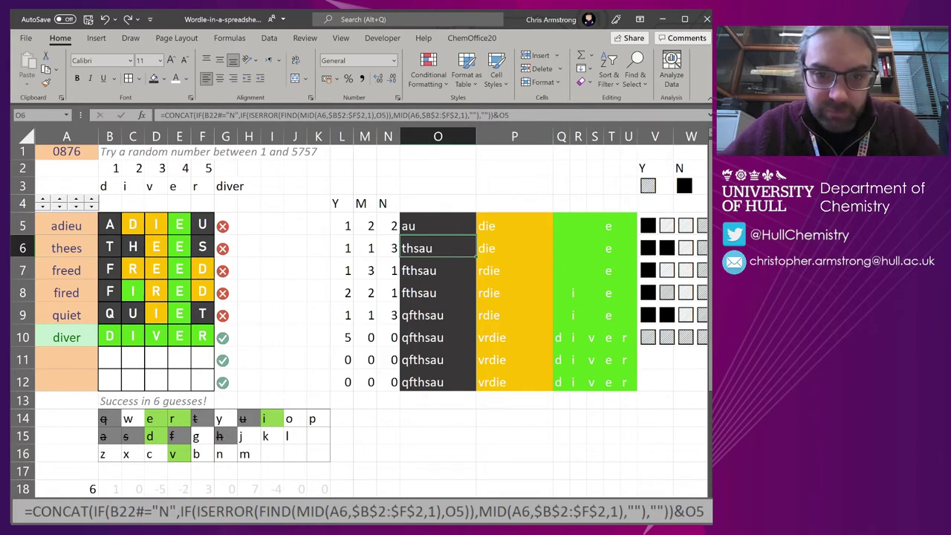
left_click_drag(239, 116, 422, 115)
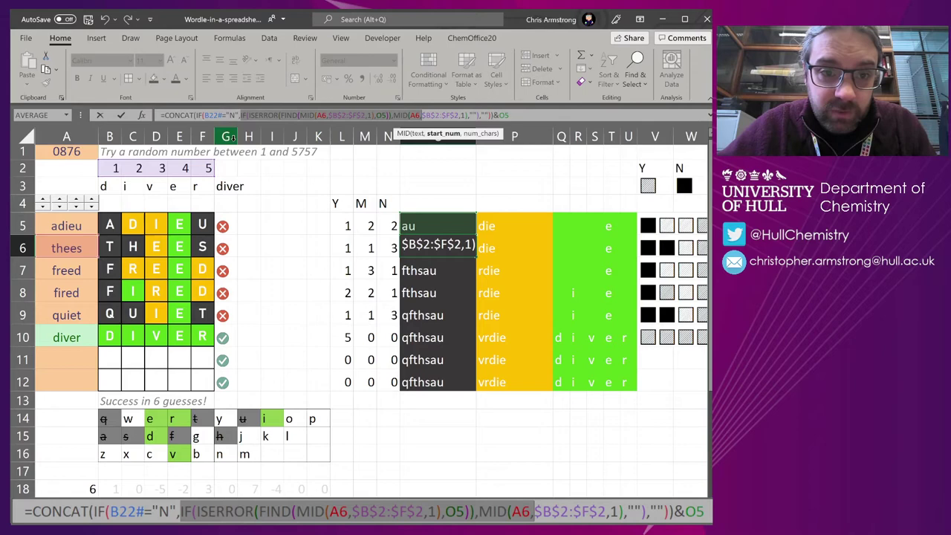
key("Left")
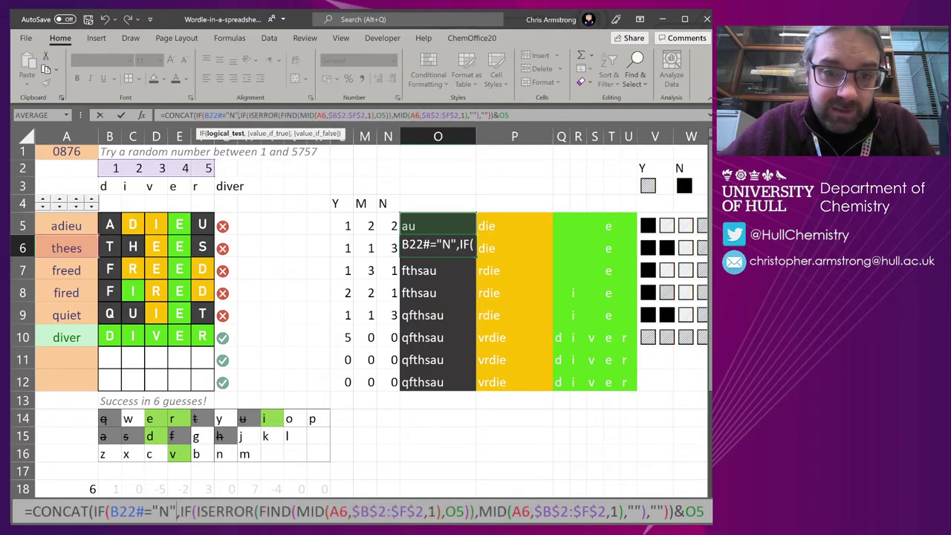
key("shift+Right")
key("shift+Right")
key("shift+Right")
key("shift+Right")
key("shift+Right")
key("shift+Right")
key("shift+Right")
key("shift+Right")
key("shift+Right")
key("shift+Right")
key("shift+Right")
type("`OR(")
key("Return")
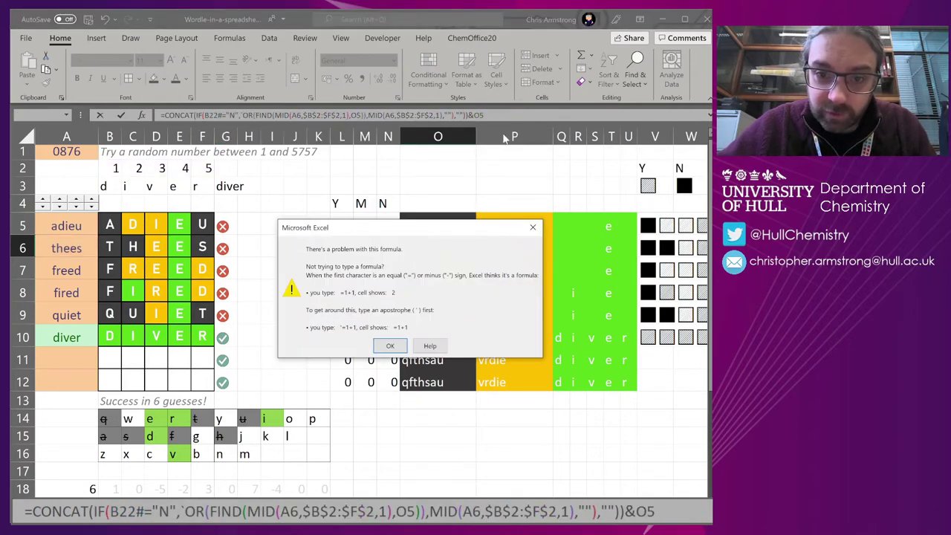
left_click(533, 228)
key("ctrl+z")
key("Escape")
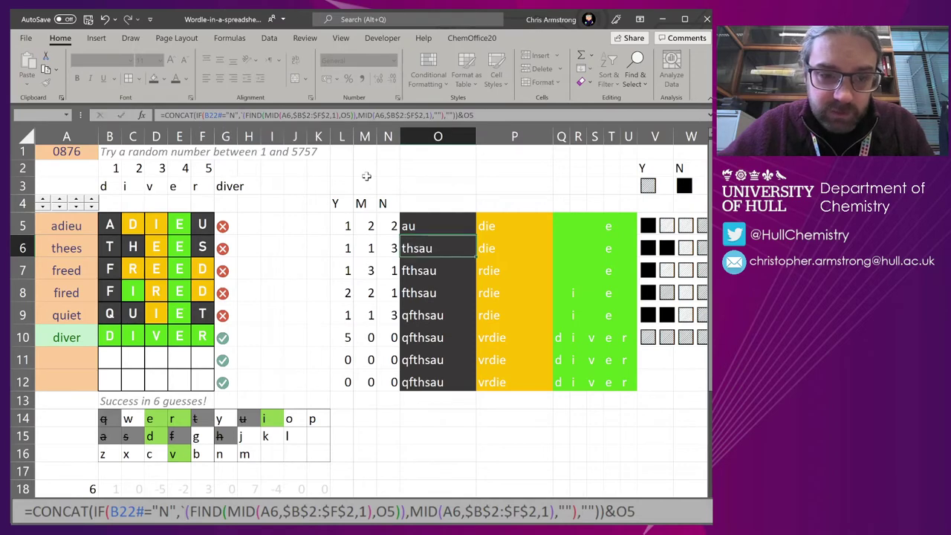
left_click(507, 222)
left_click(426, 116)
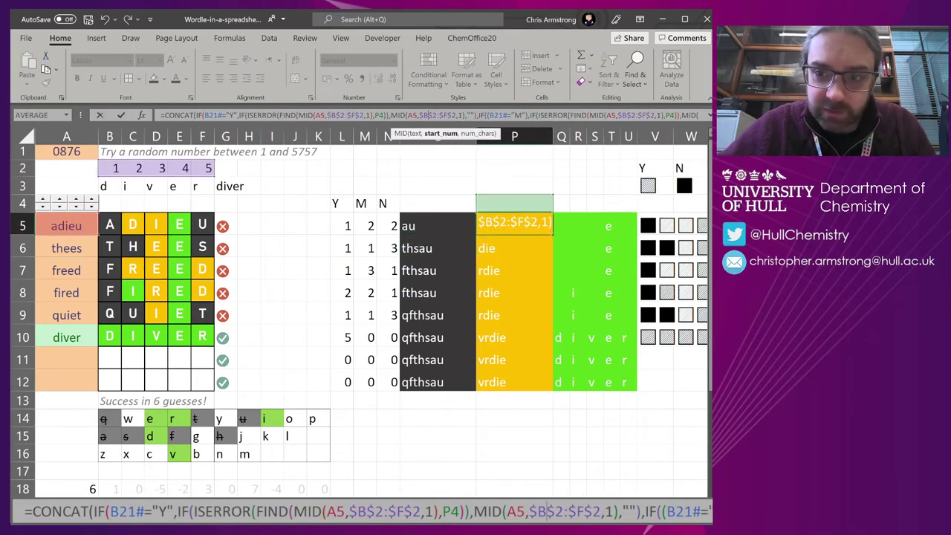
key("ctrl+shift+u")
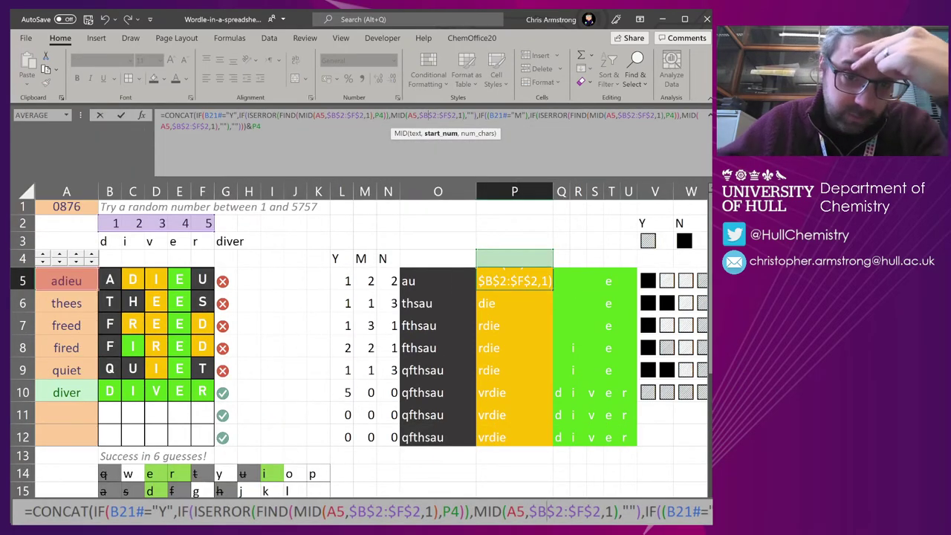
key("ctrl+End")
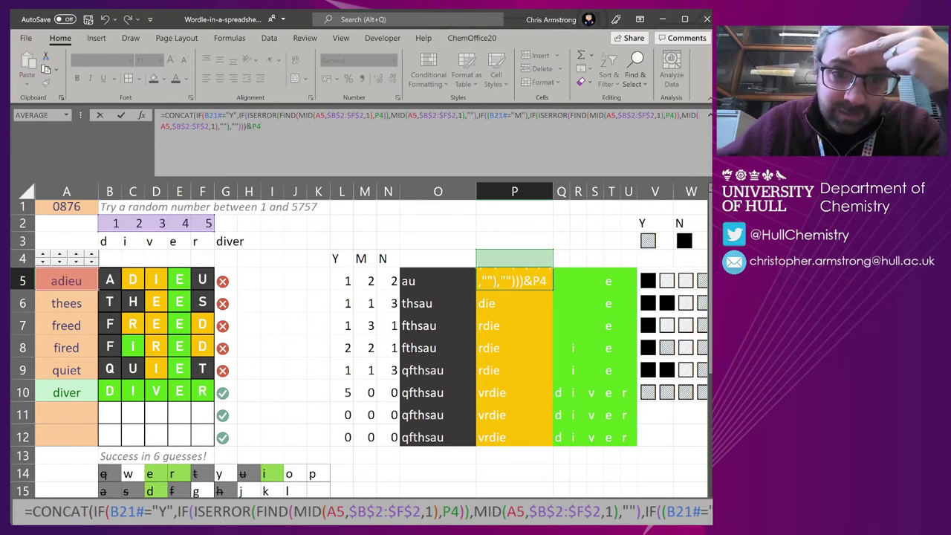
left_click_drag(204, 115, 665, 115)
left_click(477, 115)
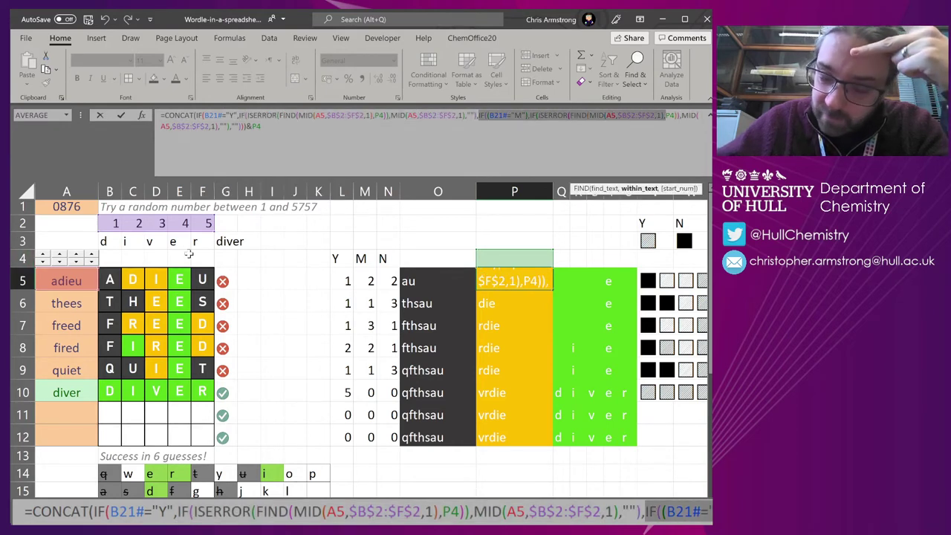
key("Escape")
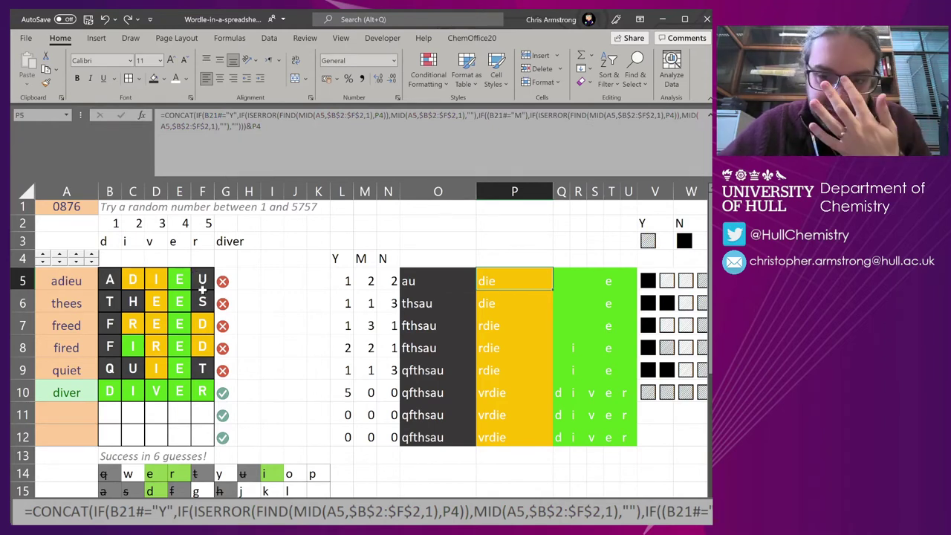
left_click(561, 278)
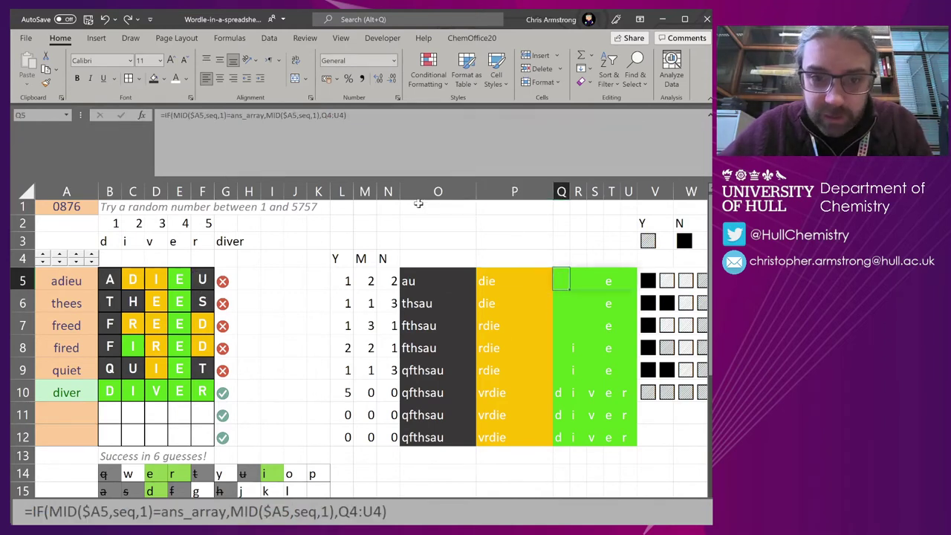
double_click(561, 278)
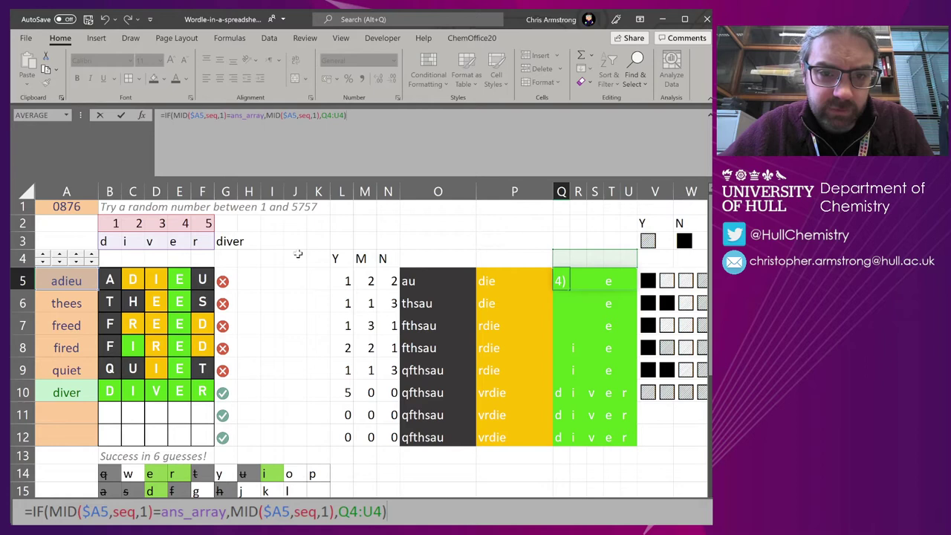
left_click_drag(104, 242, 202, 241)
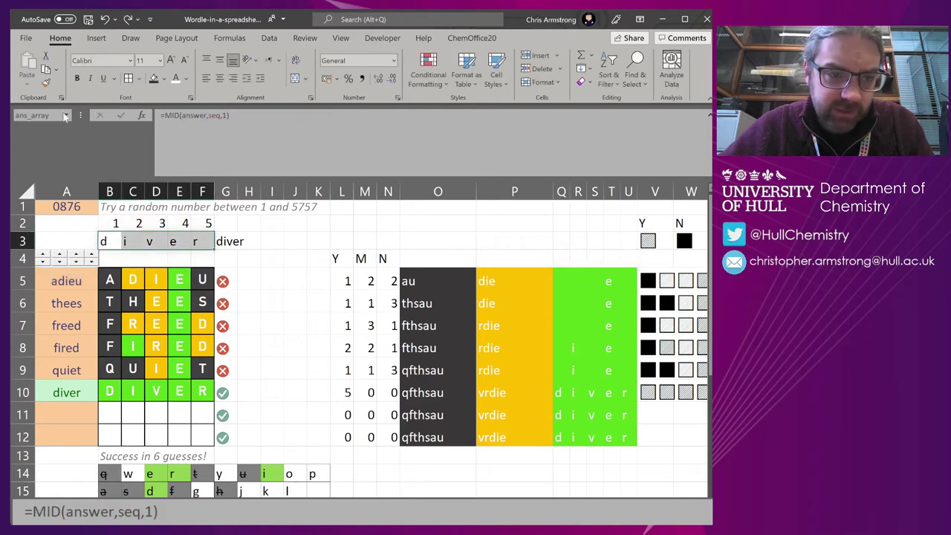
left_click(65, 116)
left_click(622, 292)
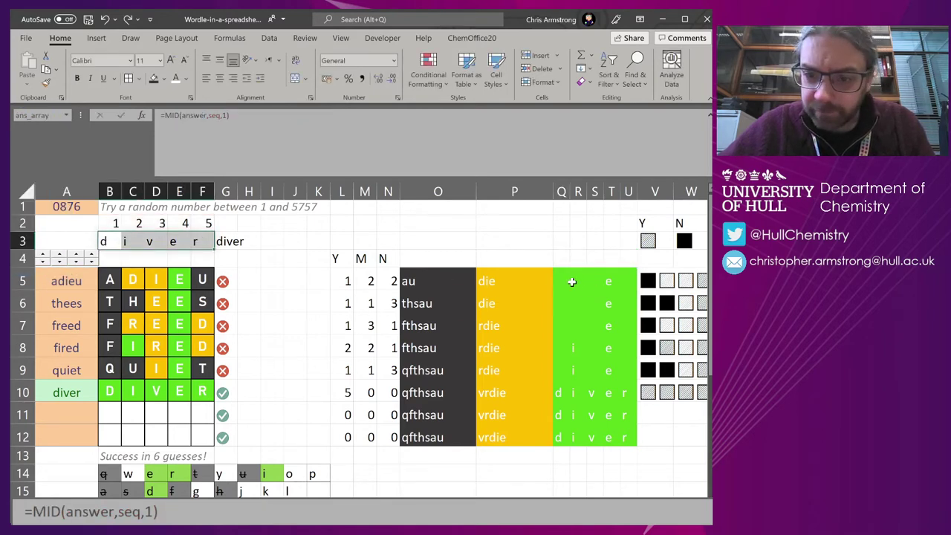
left_click_drag(562, 281, 629, 437)
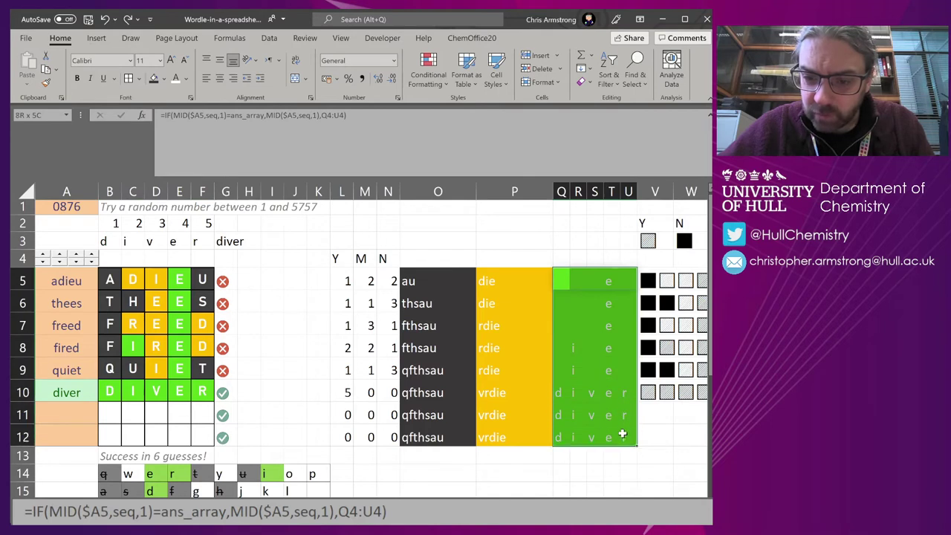
left_click(556, 276)
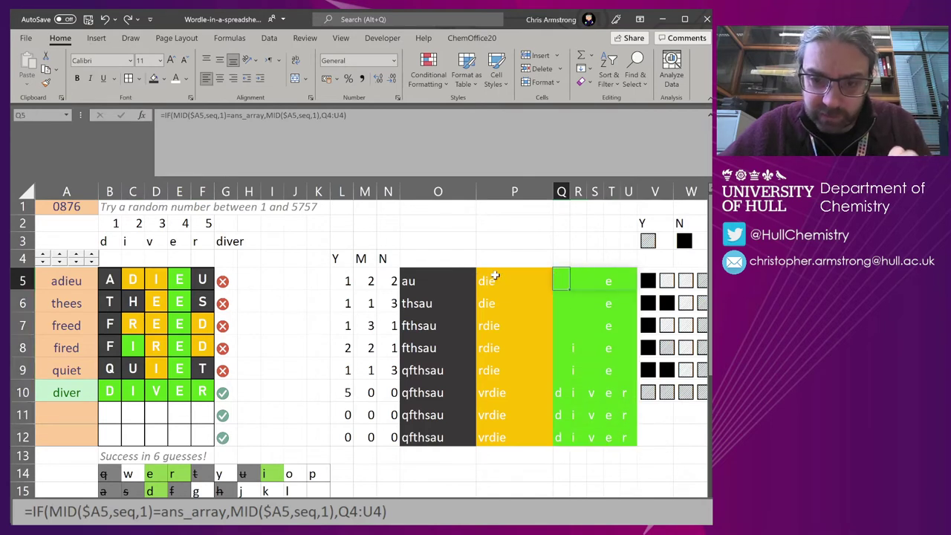
left_click_drag(495, 280, 504, 432)
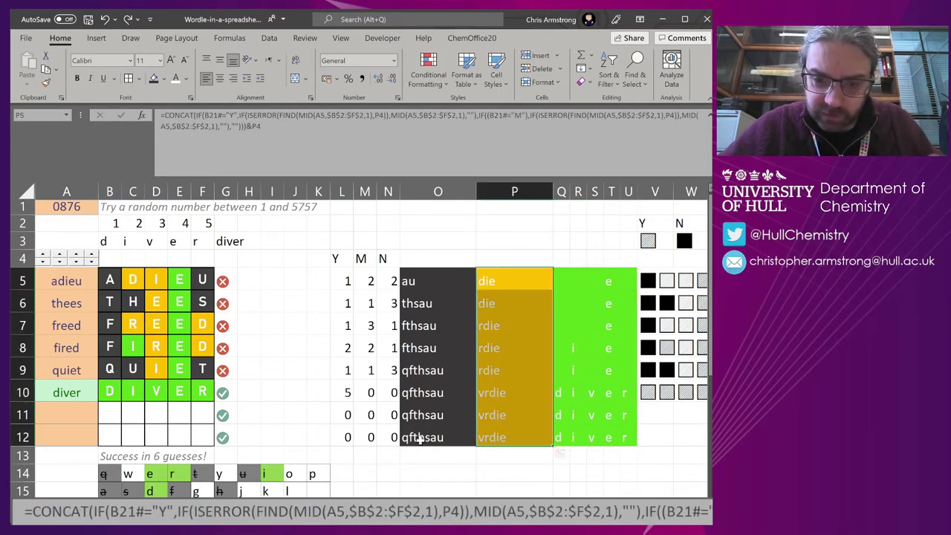
left_click_drag(418, 433, 421, 283)
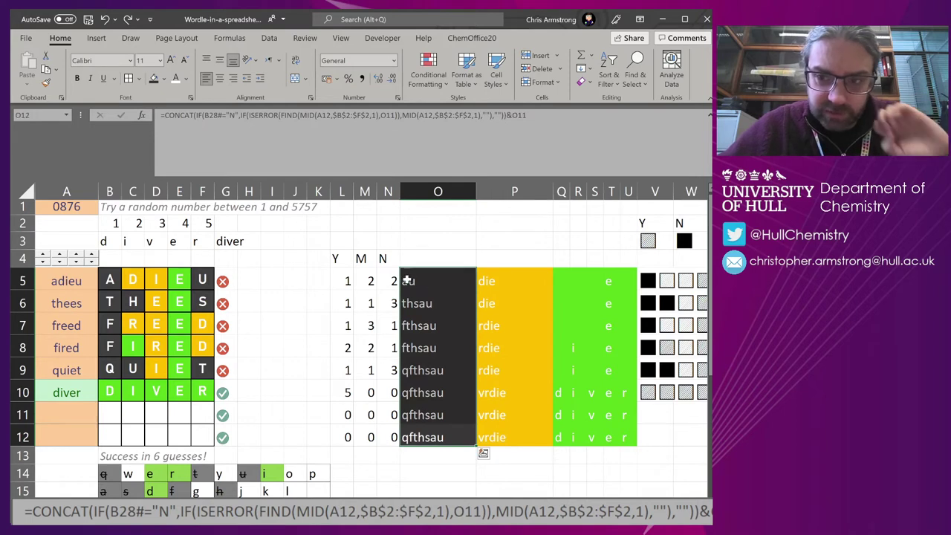
left_click(318, 391)
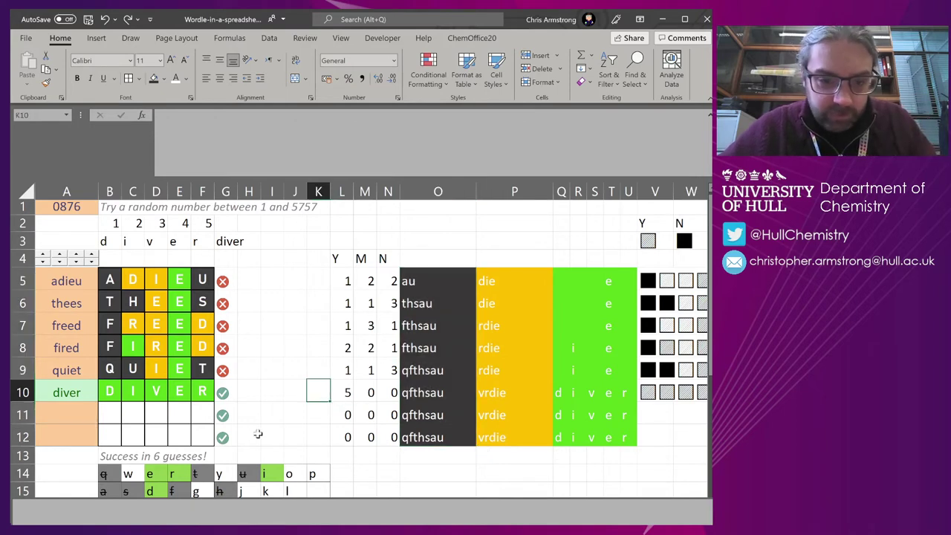
Delete the guesses diver, thees, freed, fired, quiet and adieu, then collapse the formula bar.
left_click(79, 388)
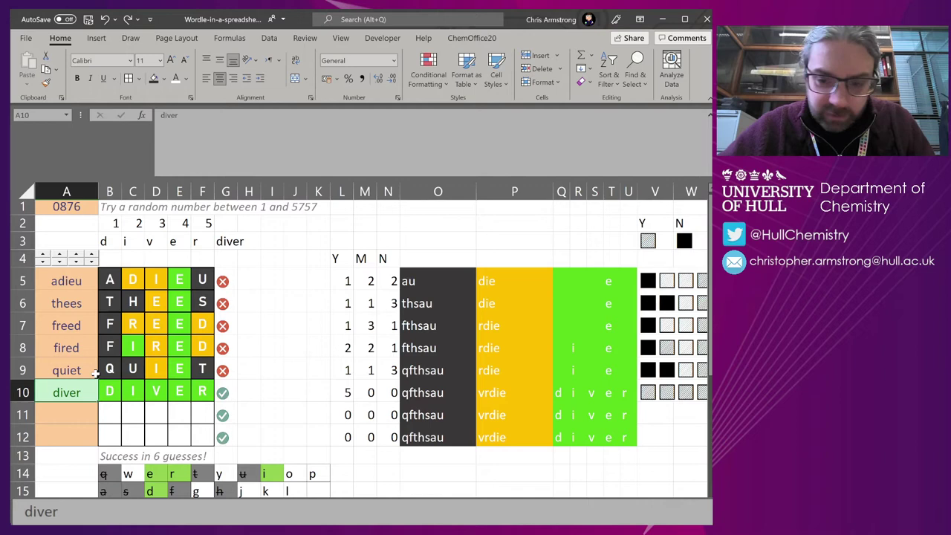
key("Delete")
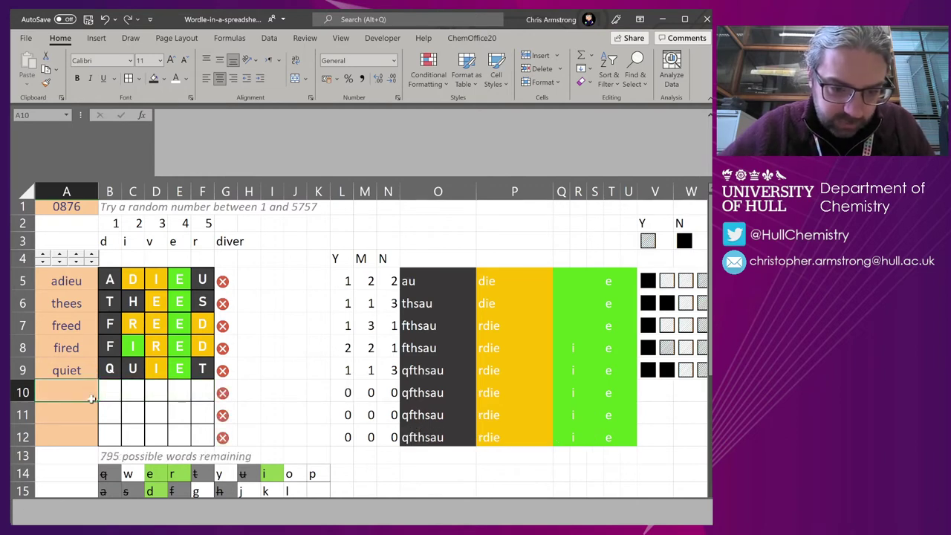
left_click(109, 452)
left_click_drag(80, 305, 71, 355)
key("Delete")
key("Down")
key("Down")
key("Down")
key("Down")
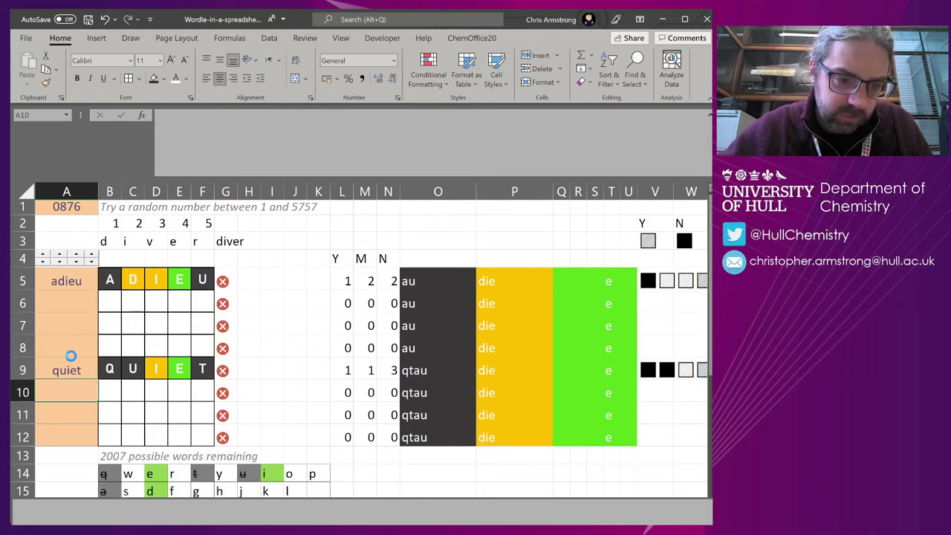
left_click(71, 367)
key("Delete")
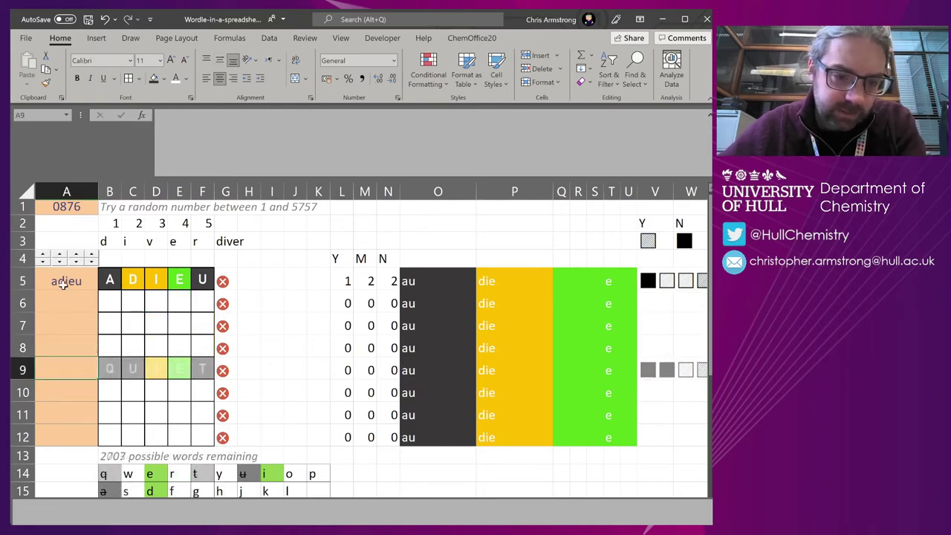
left_click(65, 280)
key("Delete")
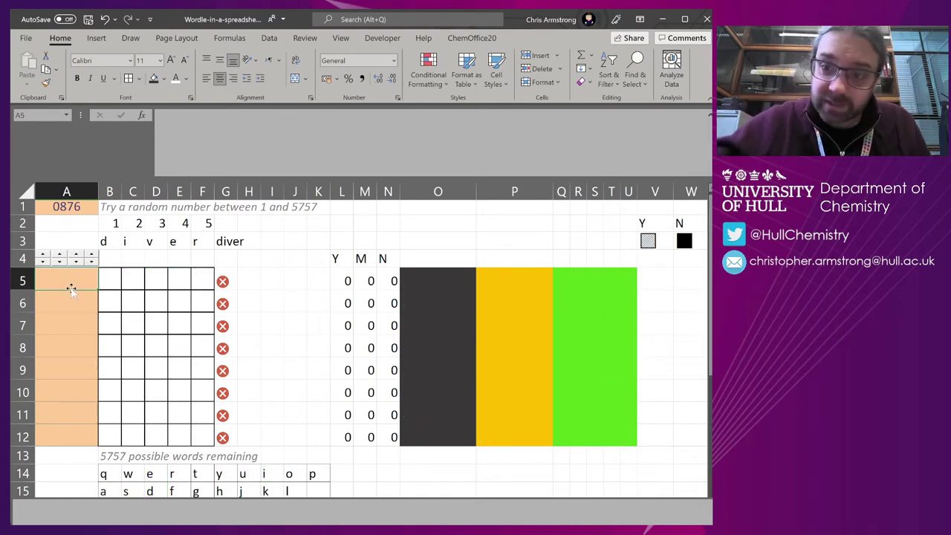
left_click(710, 117)
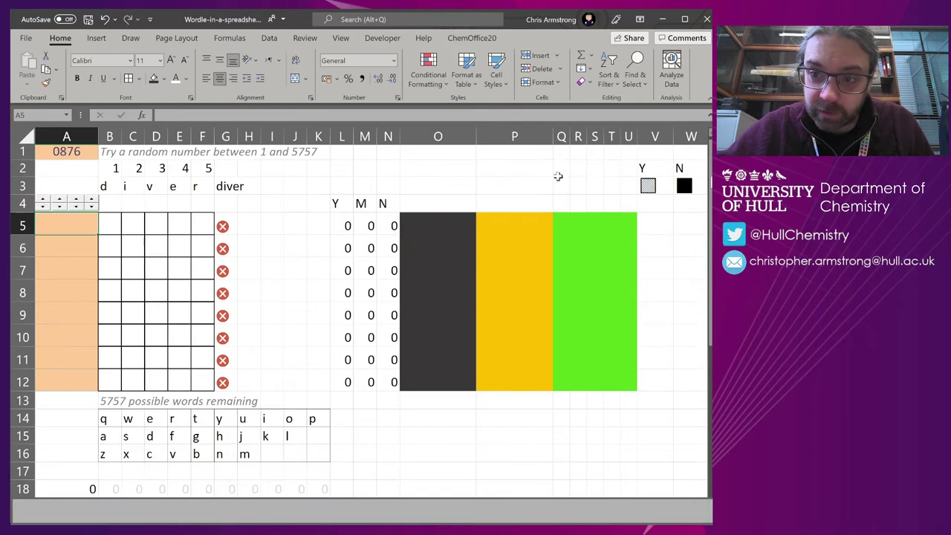
Switch to the word-list sheet and select the TRUE check formulas in G1:J1.
key("ctrl+Page_Down")
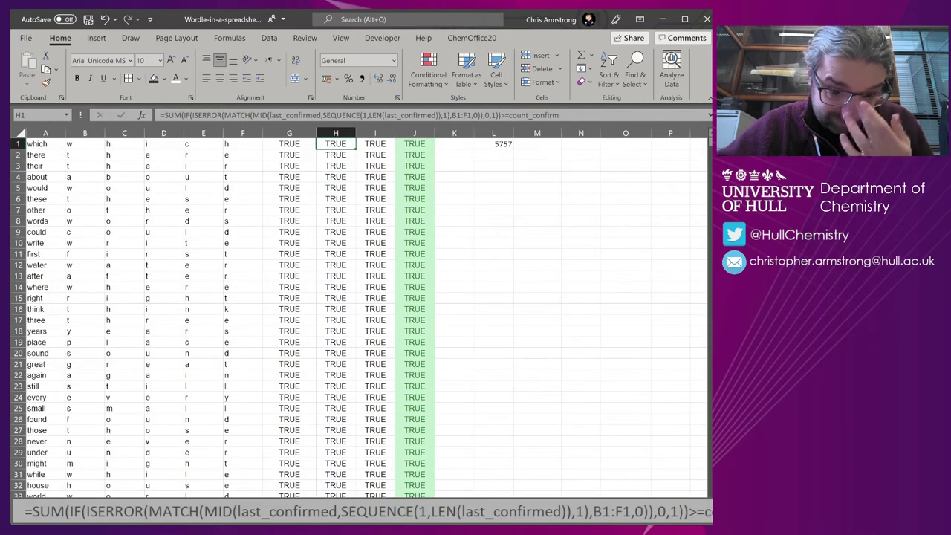
left_click_drag(295, 149, 418, 152)
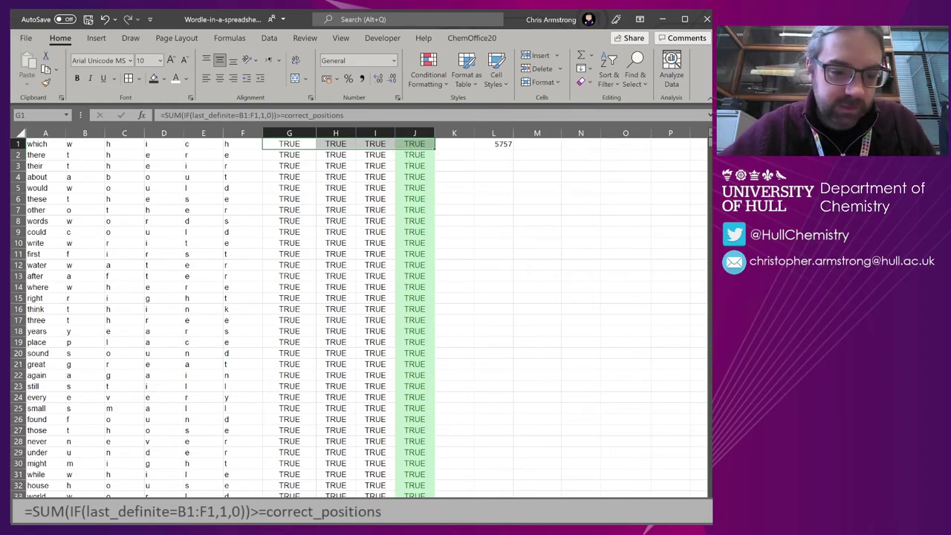
Back on the game sheet, enter tears, then replace it with knock as the first guess.
key("ctrl+Page_Up")
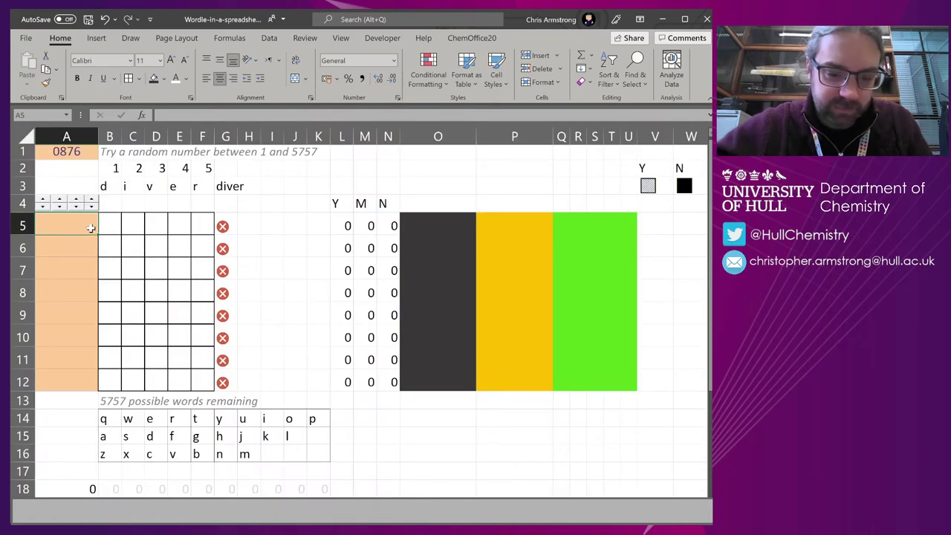
type("tears")
key("Return")
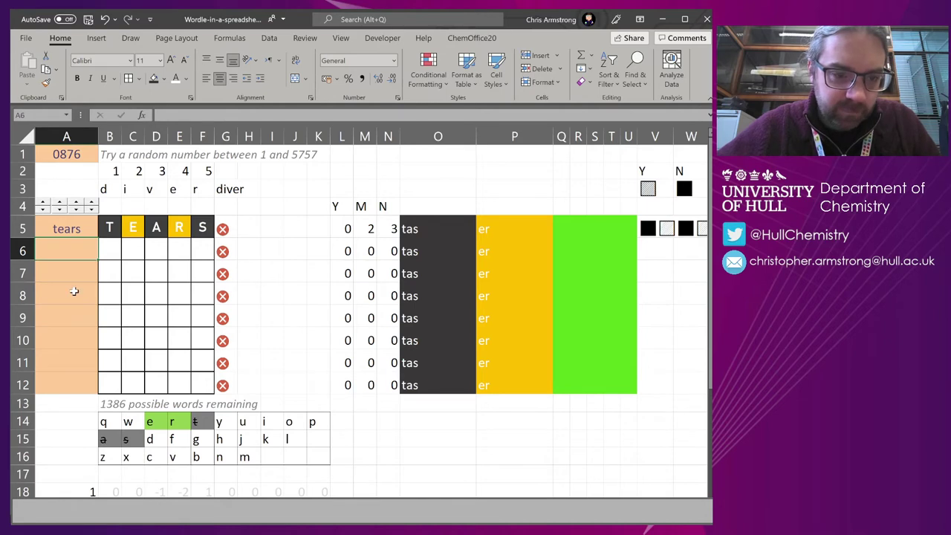
left_click(67, 232)
type("knock")
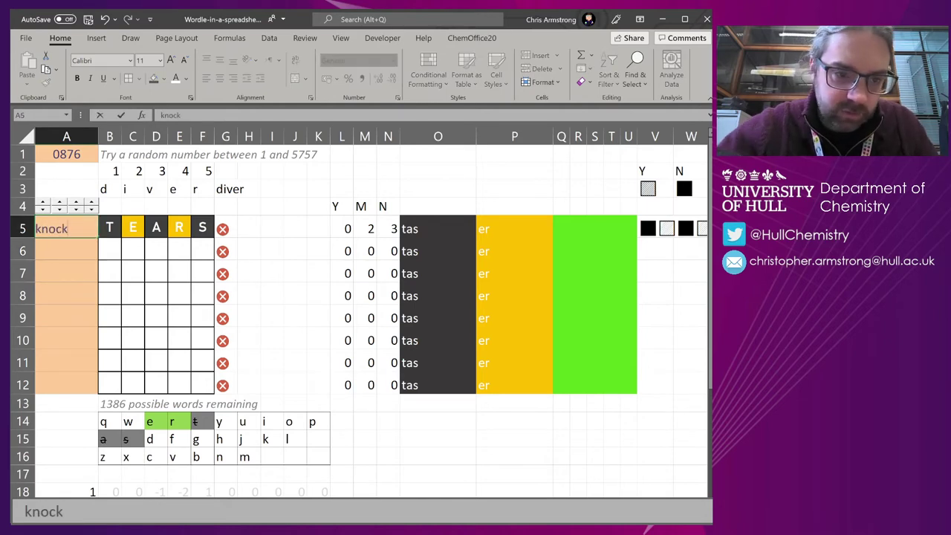
key("Return")
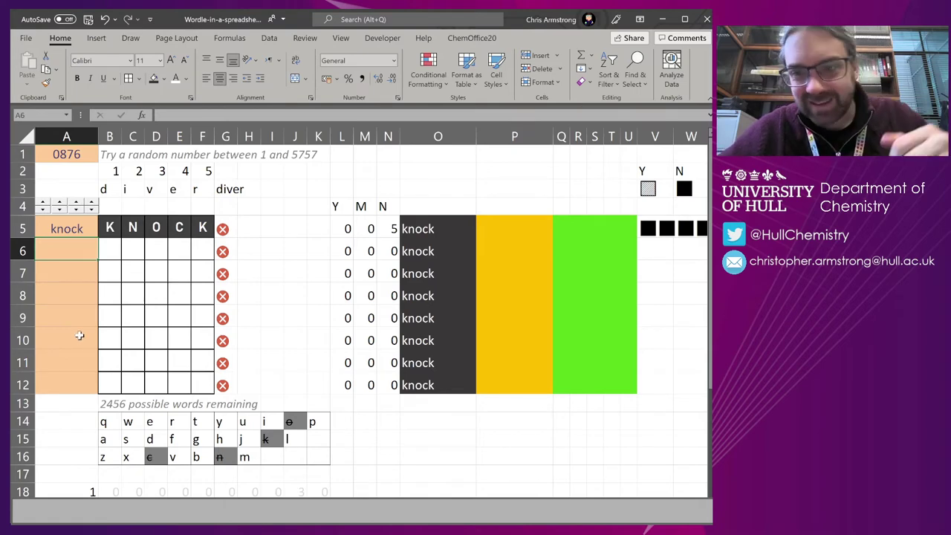
Check the G1 position formula on the word-list sheet, then enter prise as the second guess.
key("ctrl+Page_Down")
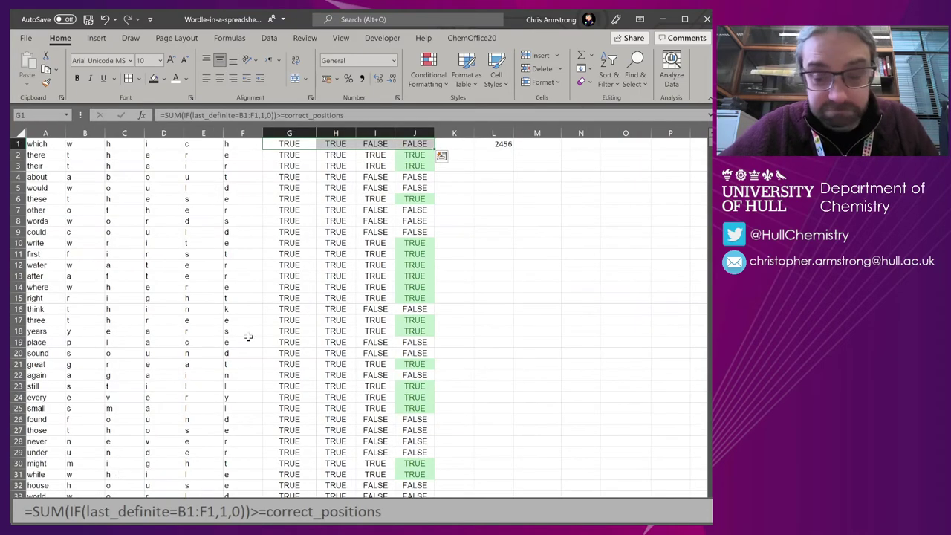
left_click(294, 143)
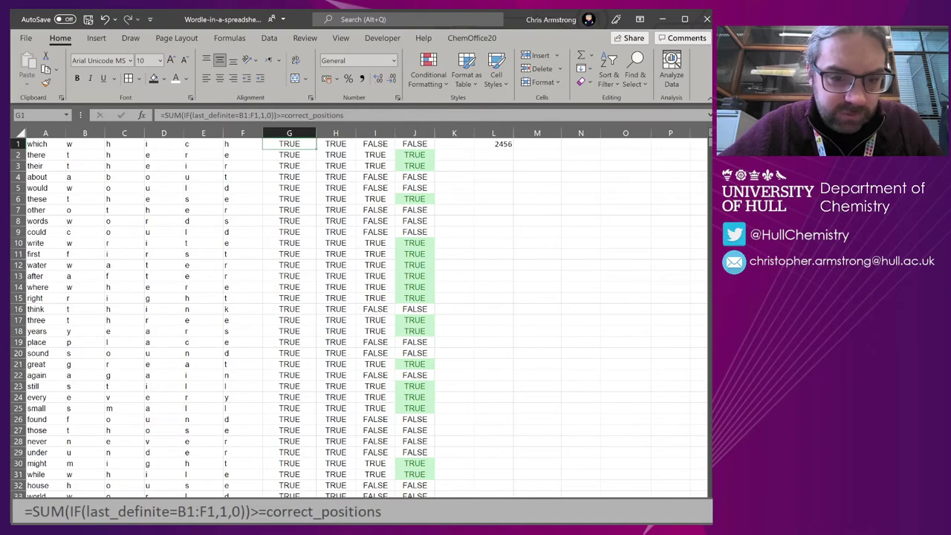
key("ctrl+Page_Up")
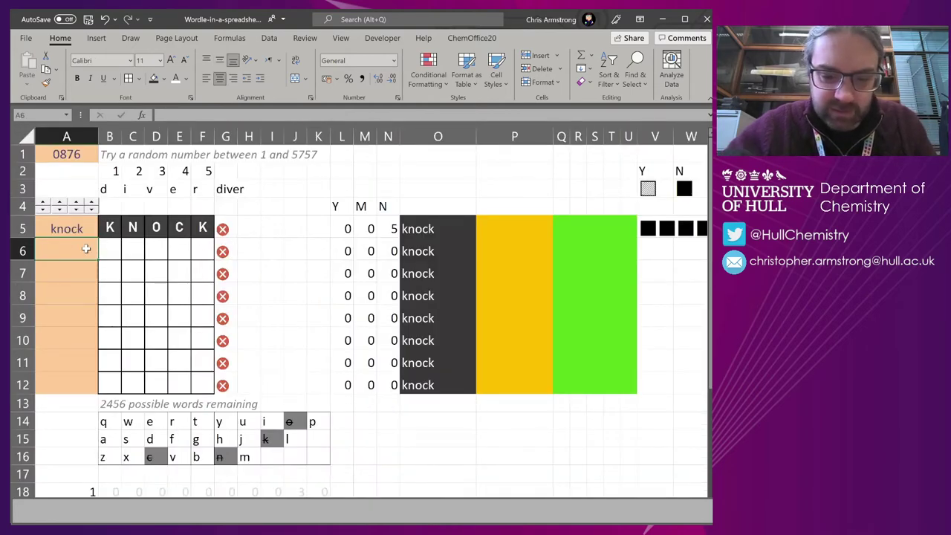
type("prise")
key("Return")
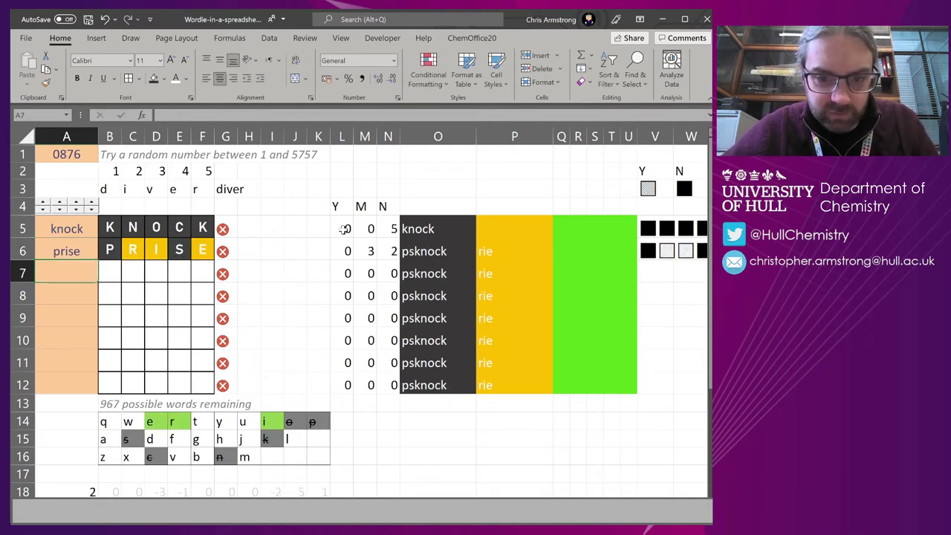
left_click(337, 400)
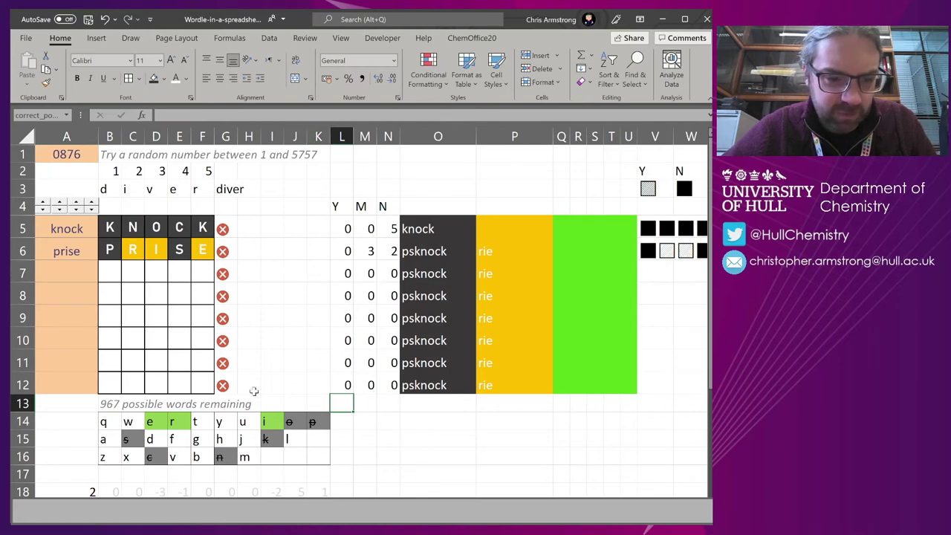
On the word-list sheet, inspect the G1, H1 and I1 check formulas without changing them.
key("ctrl+Page_Down")
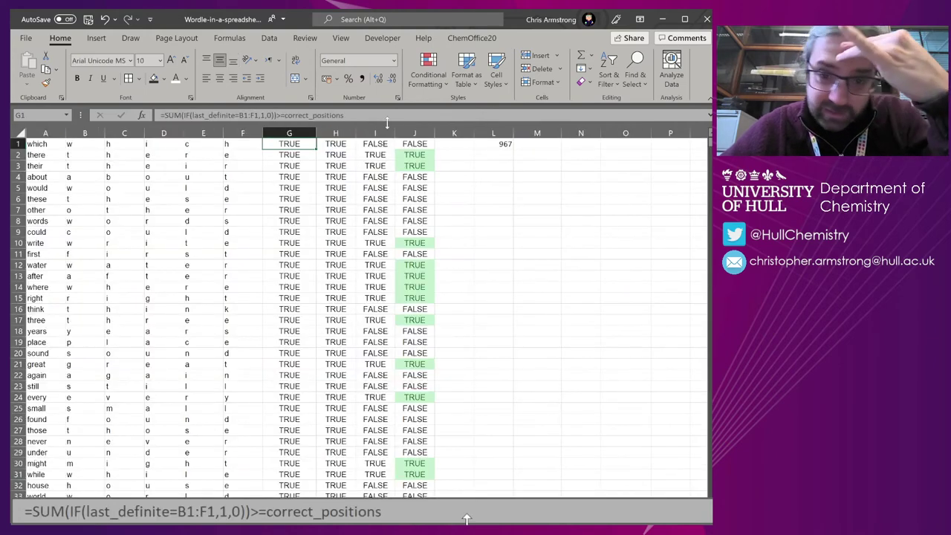
key("F2")
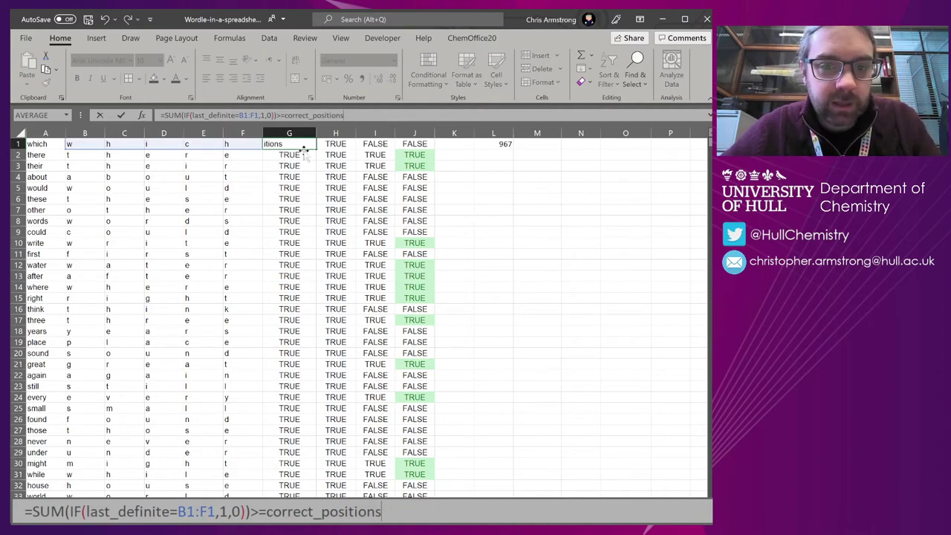
key("Escape")
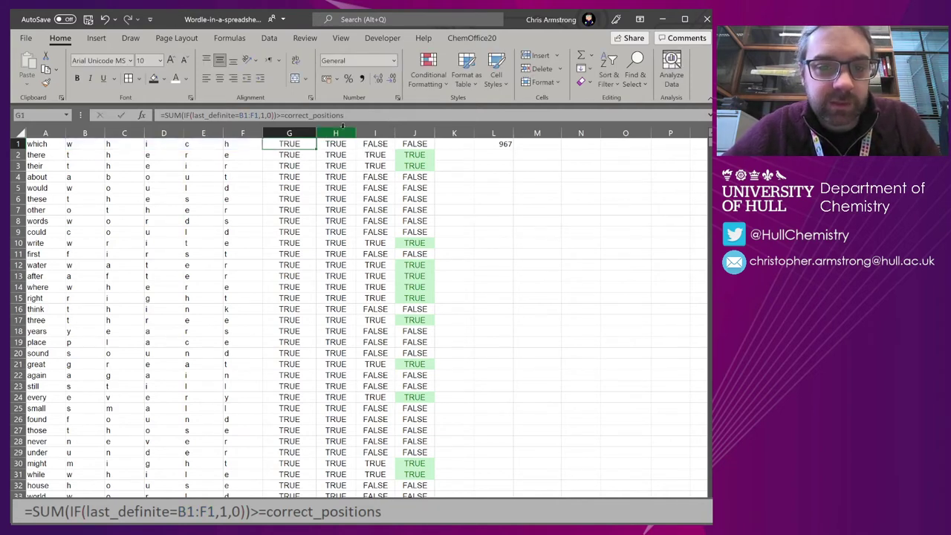
key("F2")
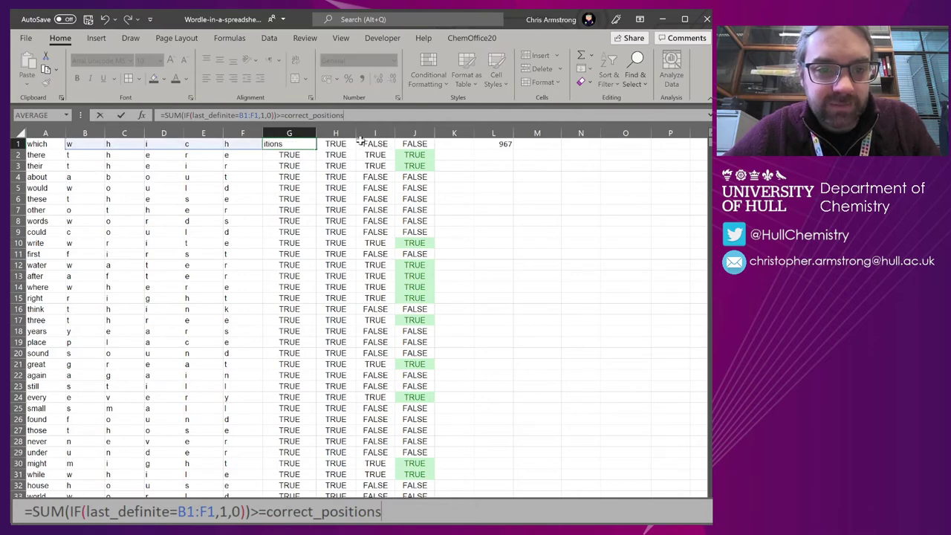
key("Escape")
key("Right")
key("F2")
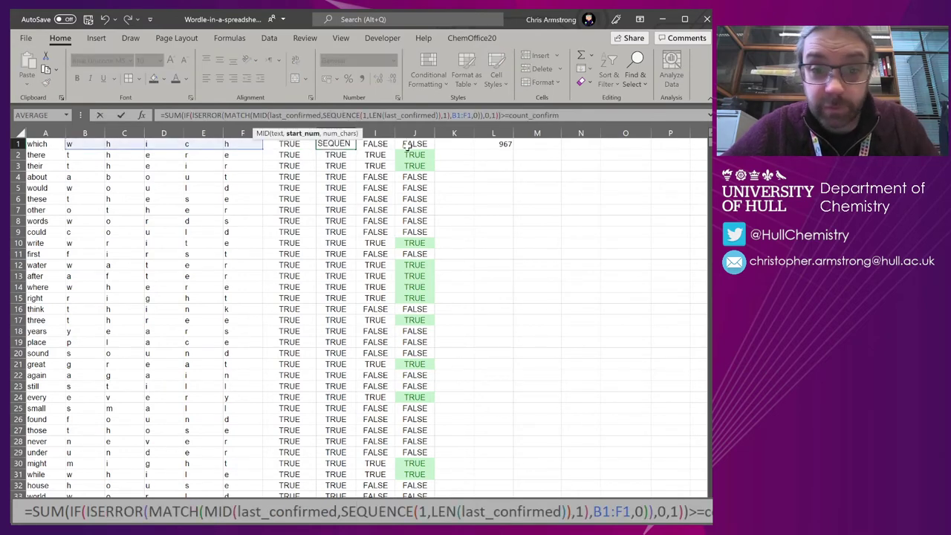
key("Escape")
key("Right")
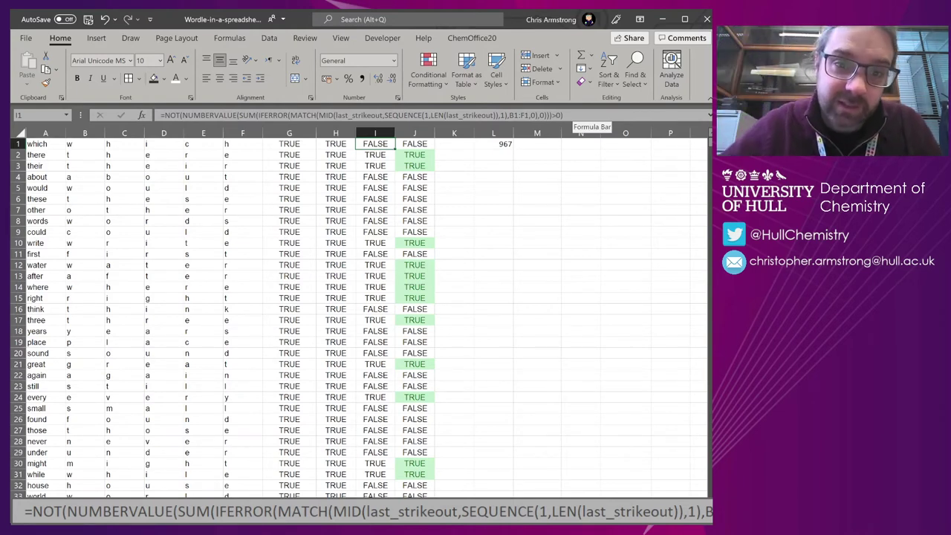
Review the G1 and H1 checks again, J1's =AND(G1:I1), and L1's COUNTIF tally of 967.
left_click(335, 143)
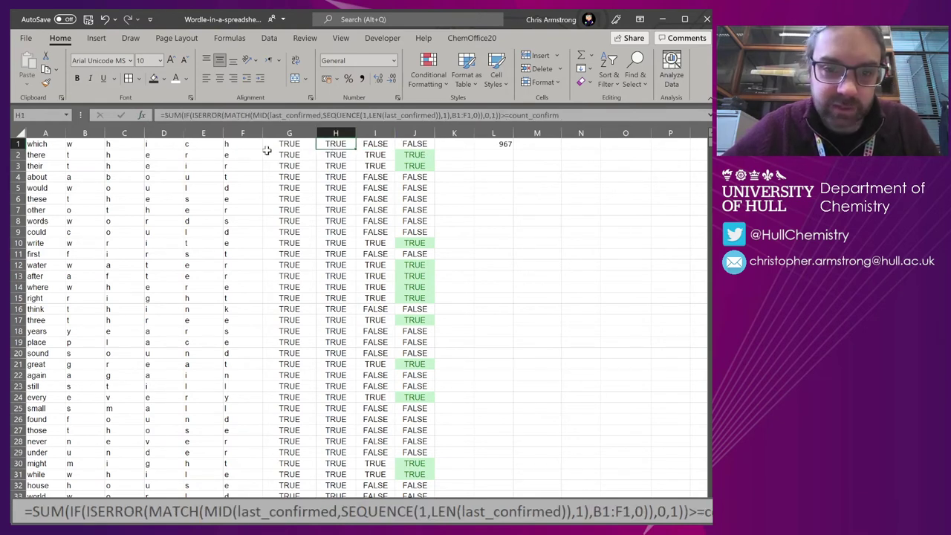
left_click(300, 144)
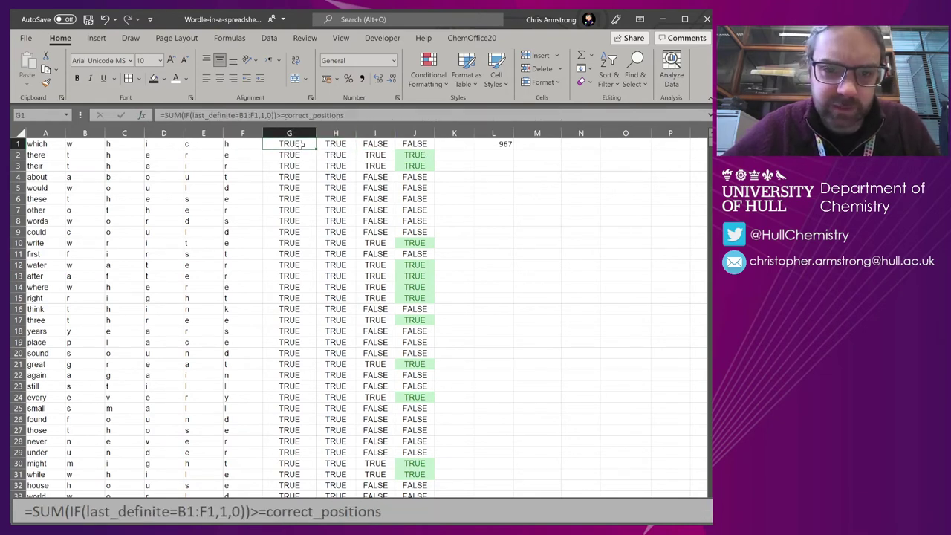
left_click(349, 144)
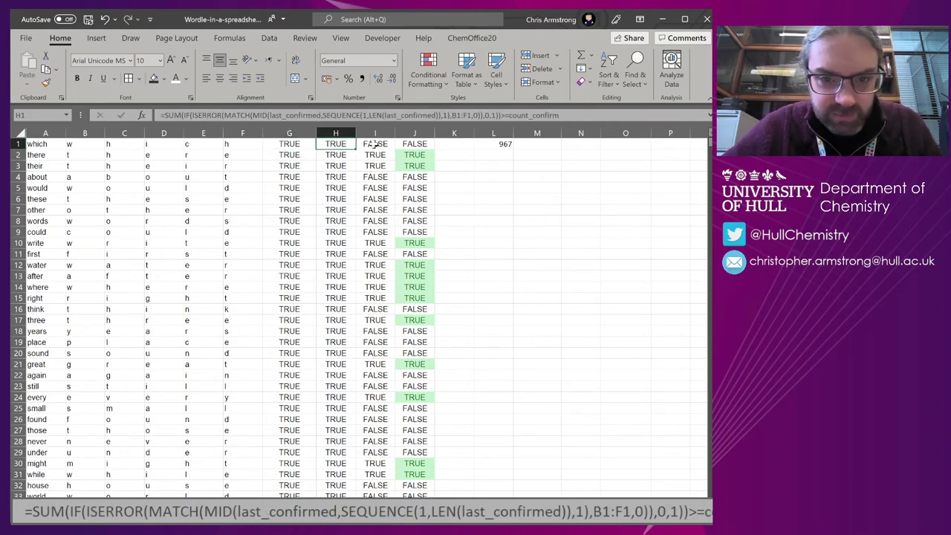
right_click(344, 144)
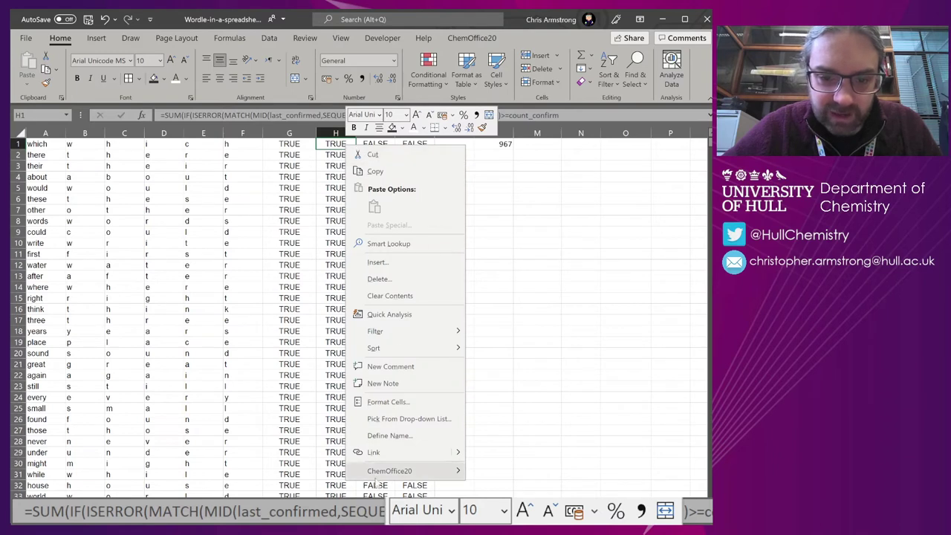
key("Escape")
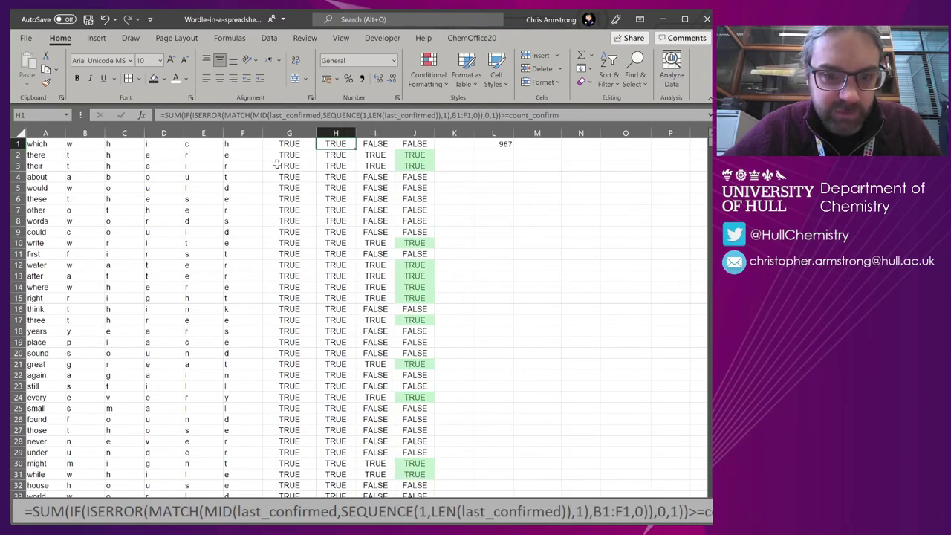
left_click(281, 148)
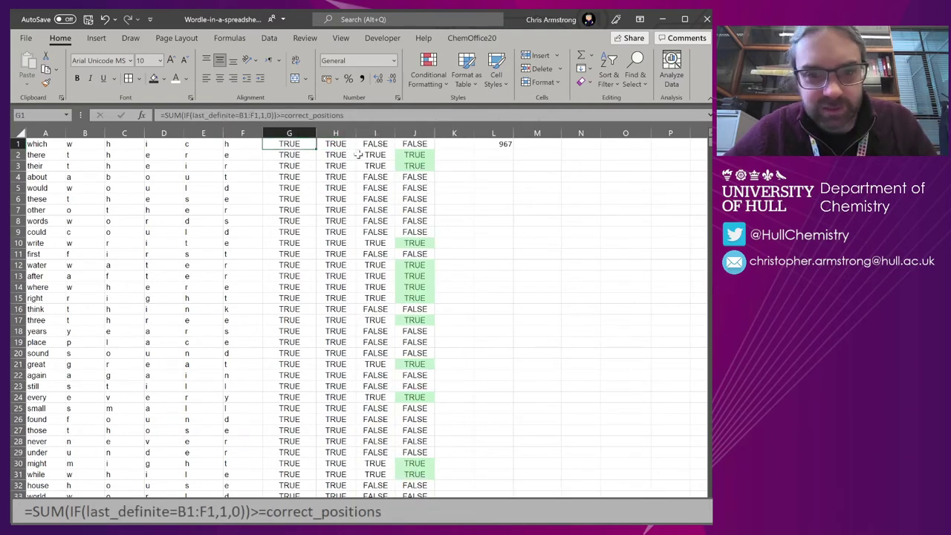
left_click(414, 145)
key("F2")
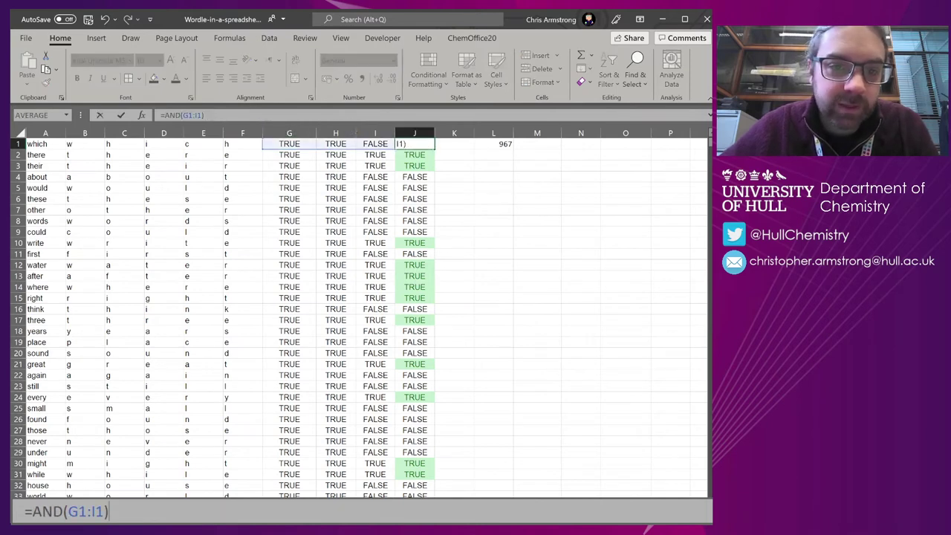
key("Escape")
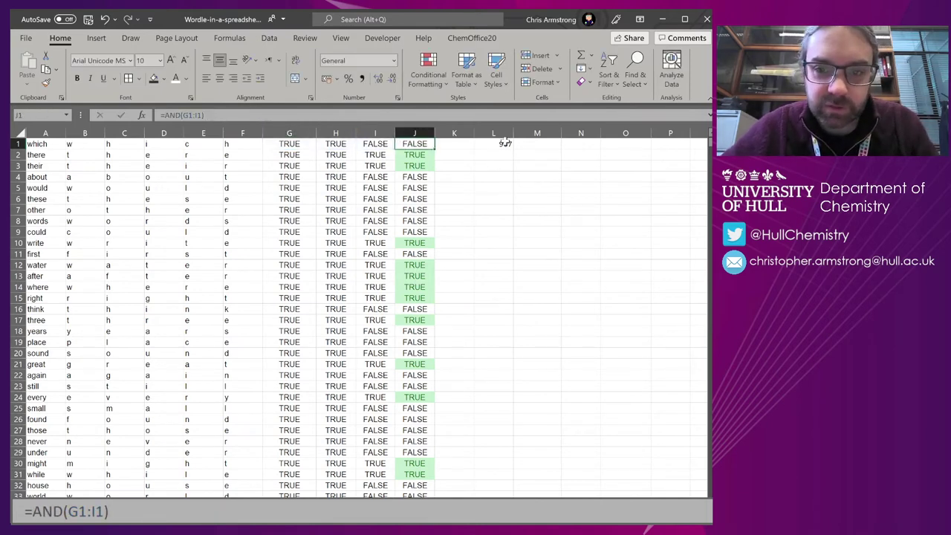
left_click(493, 145)
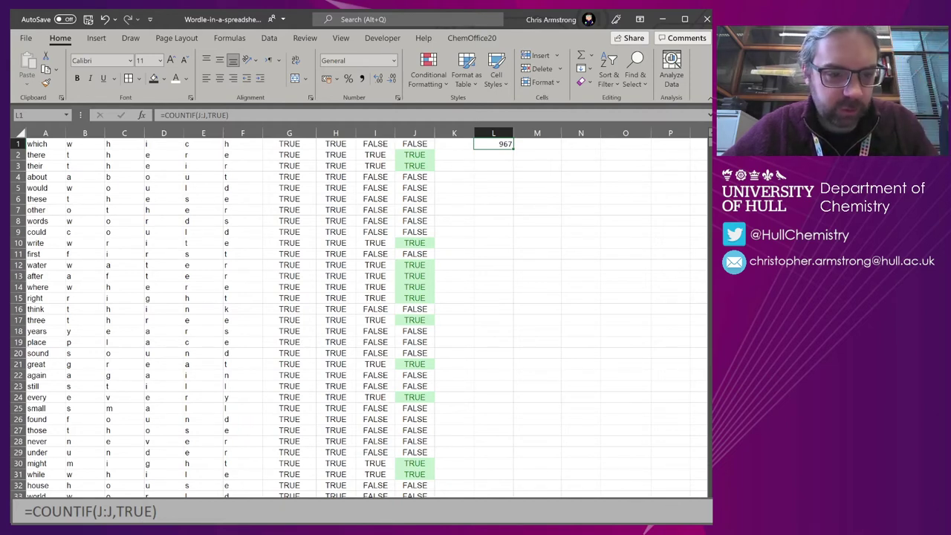
On the game sheet, inspect the C6 and words-remaining formulas, then enter lorry as the third guess.
key("ctrl+Page_Up")
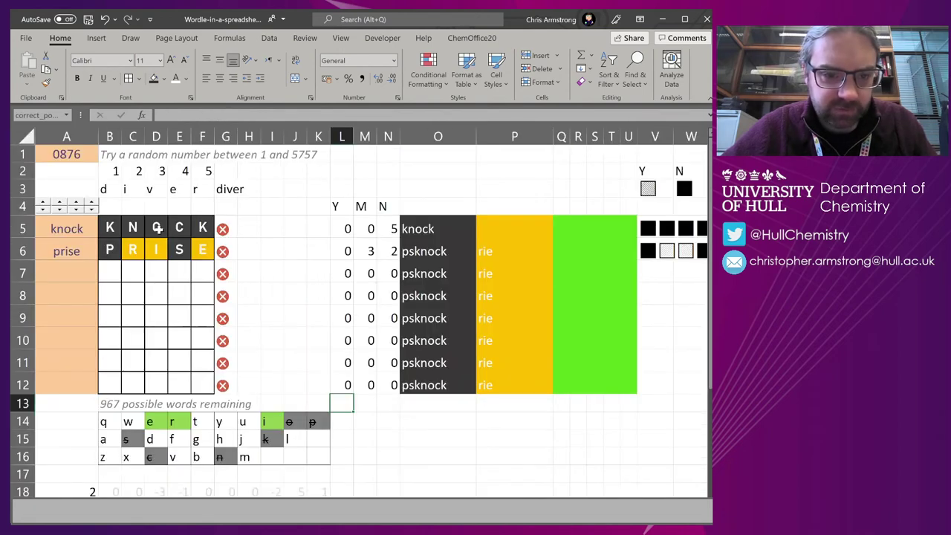
left_click(137, 251)
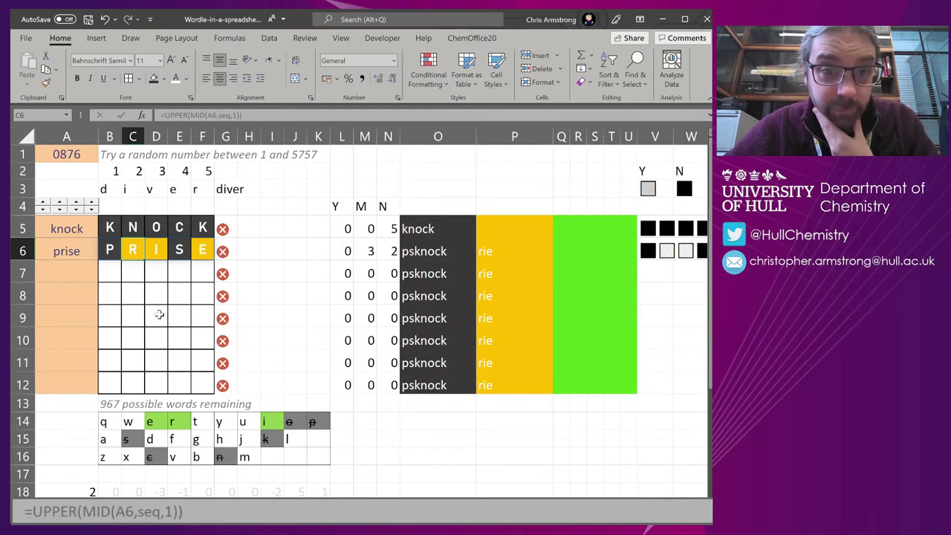
left_click(115, 404)
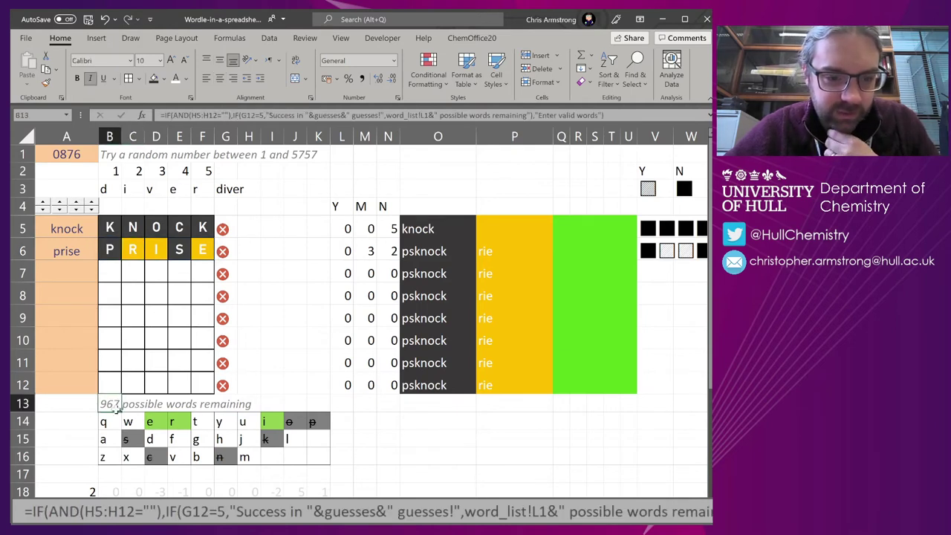
left_click(64, 266)
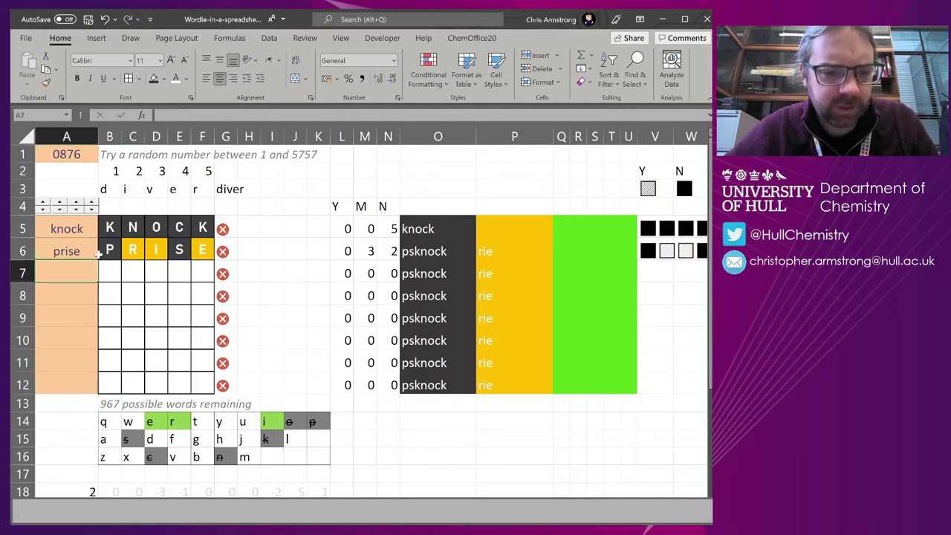
type("lorry")
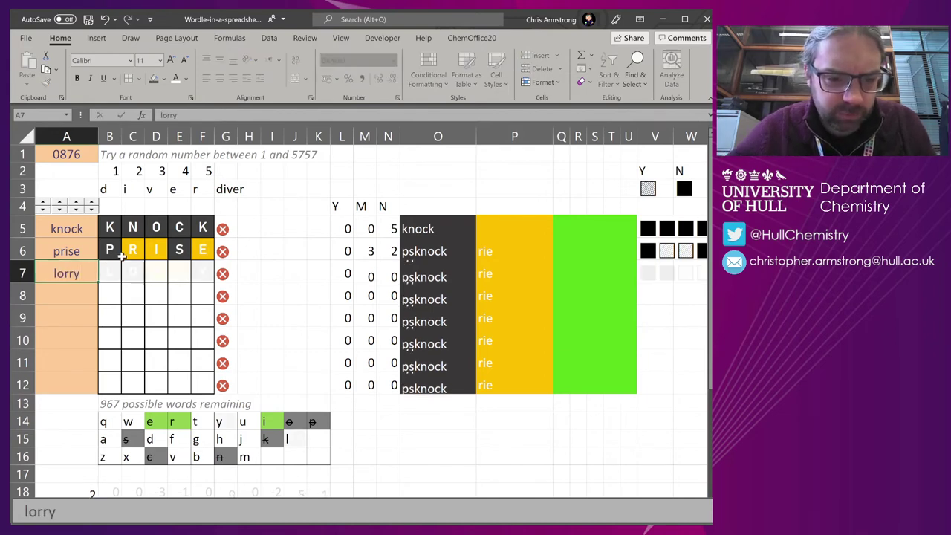
key("Return")
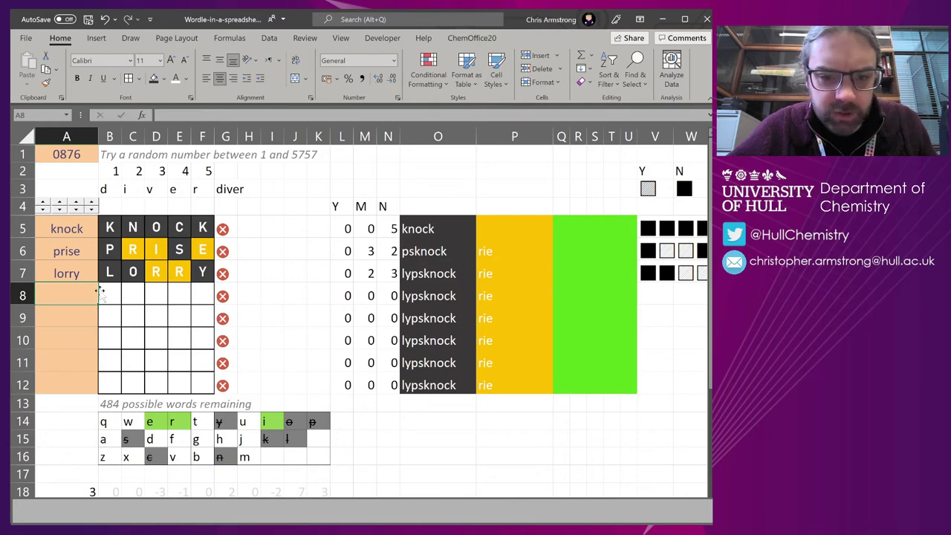
Inspect the helper-column formula that builds the first share-grid row.
left_click(341, 136)
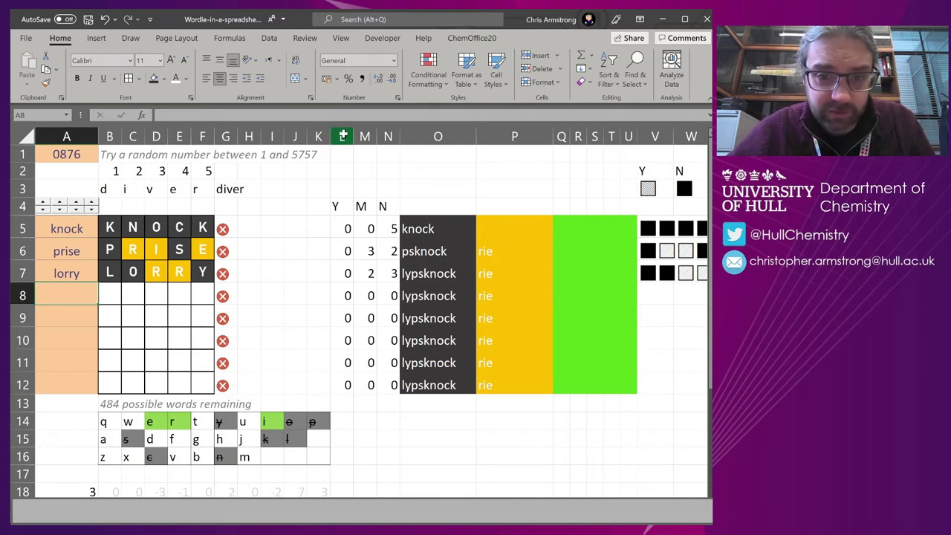
scroll(567, 176, "right", 4)
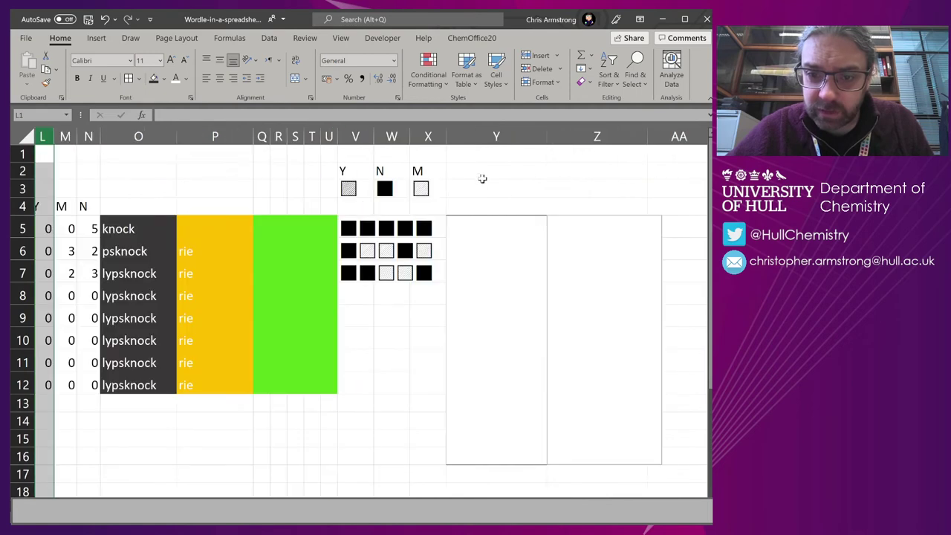
scroll(482, 178, "right", 1)
left_click(329, 227)
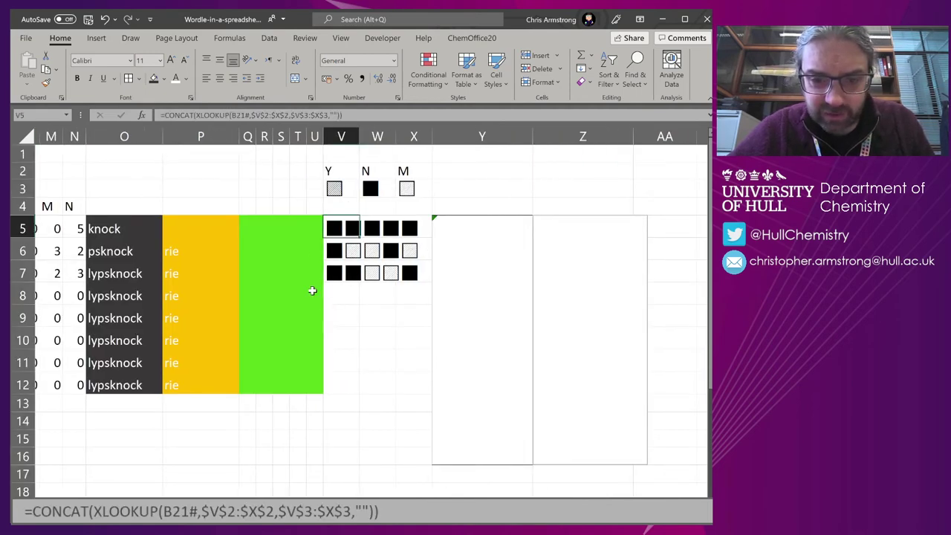
scroll(278, 289, "left", 5)
Enter diver as the fourth guess in A8, solving the puzzle.
left_click(78, 296)
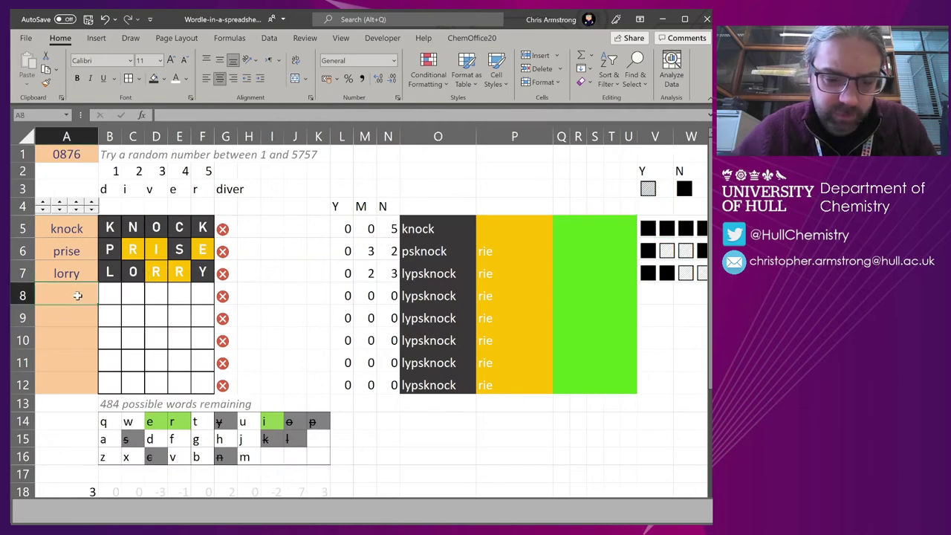
type("diver")
key("Return")
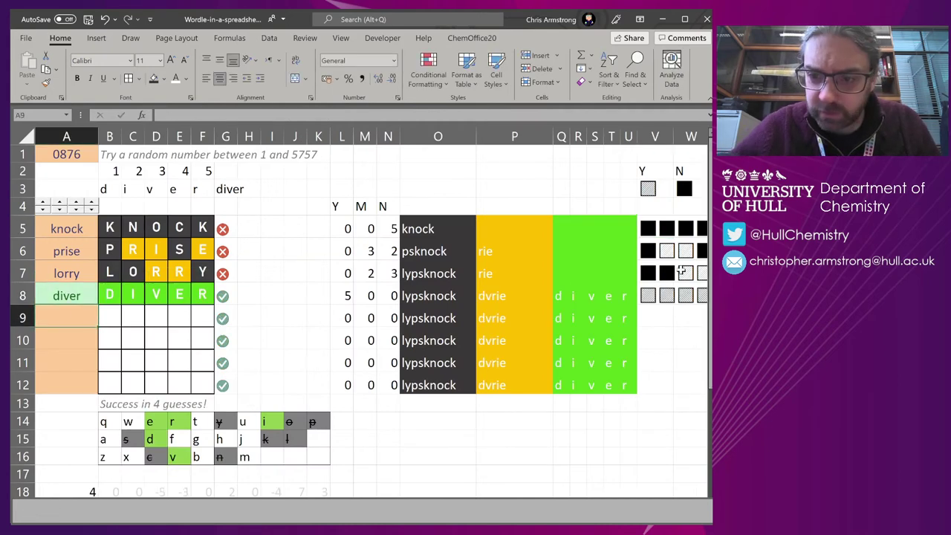
scroll(636, 271, "right", 5)
scroll(631, 272, "right", 2)
left_click(379, 245)
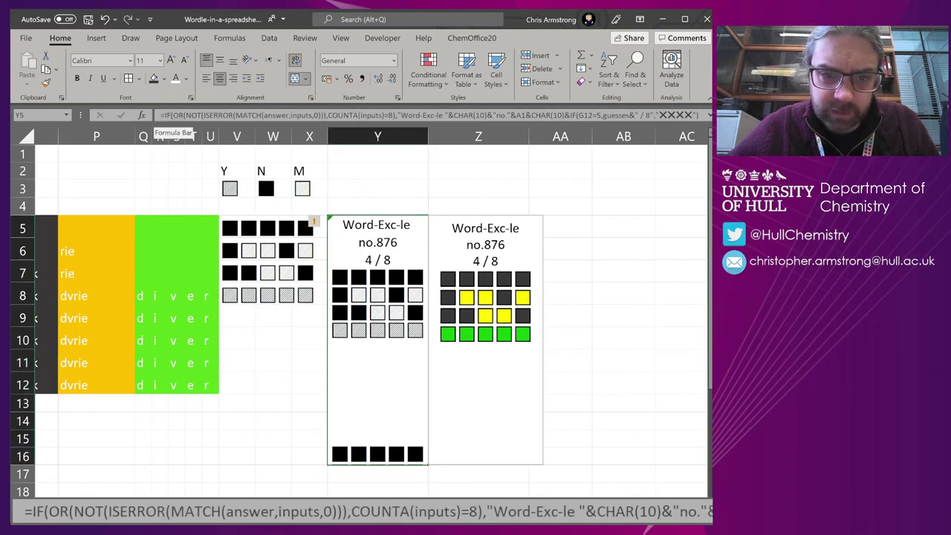
left_click(325, 115)
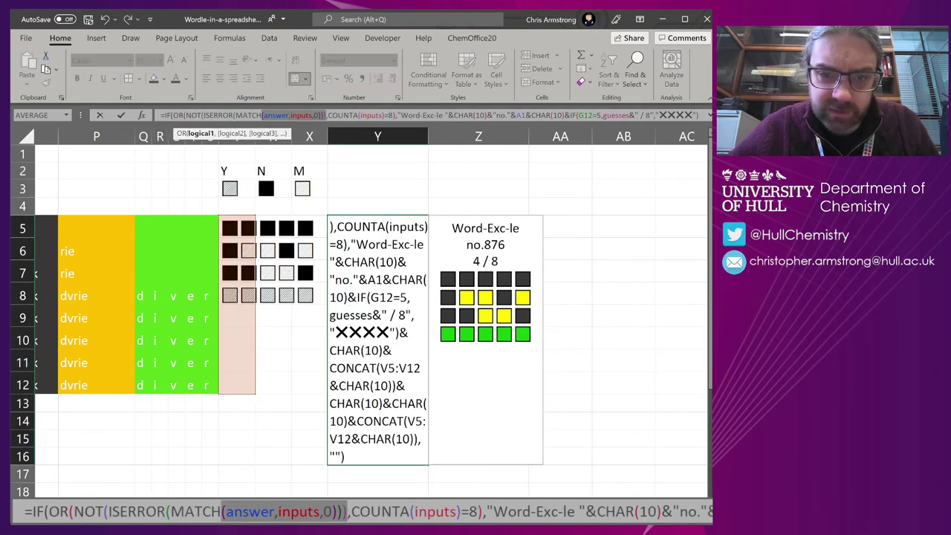
key("ctrl+shift+Right")
key("ctrl+shift+Right")
key("ctrl+shift+Right")
key("ctrl+shift+Right")
key("ctrl+shift+Right")
key("ctrl+shift+Right")
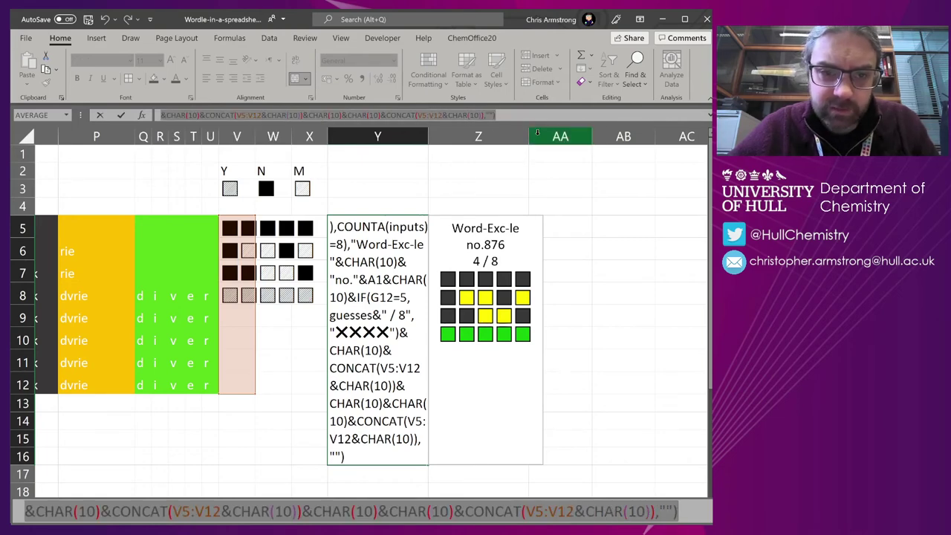
key("Escape")
scroll(311, 210, "left", 5)
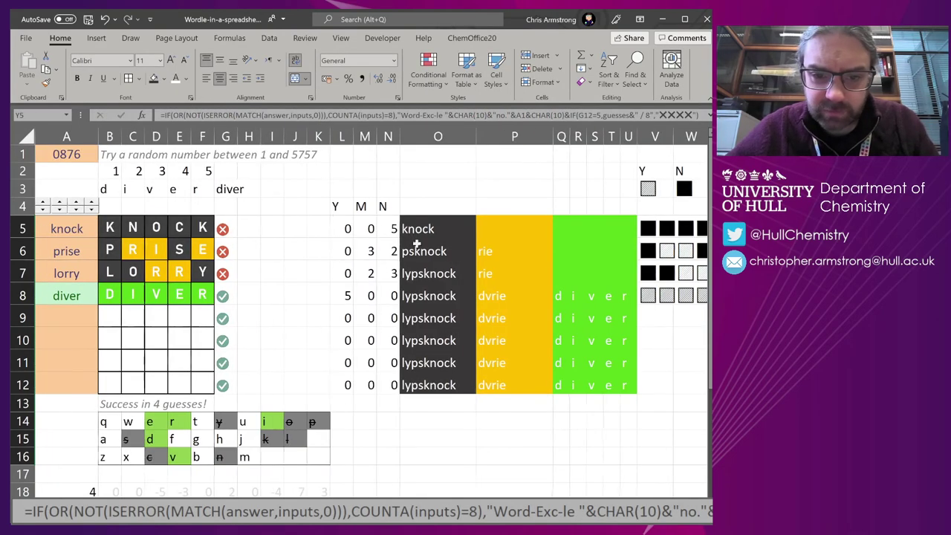
left_click(63, 295)
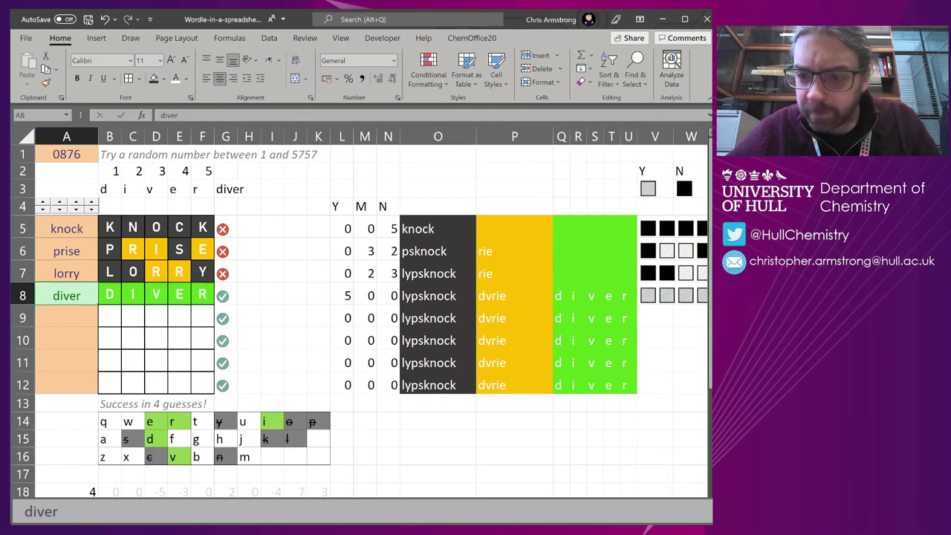
scroll(479, 283, "right", 5)
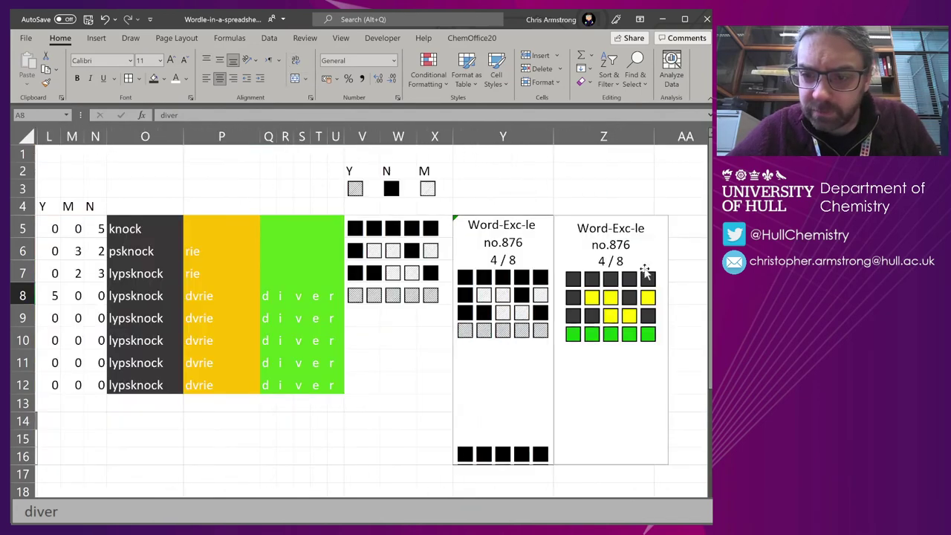
left_click(482, 264)
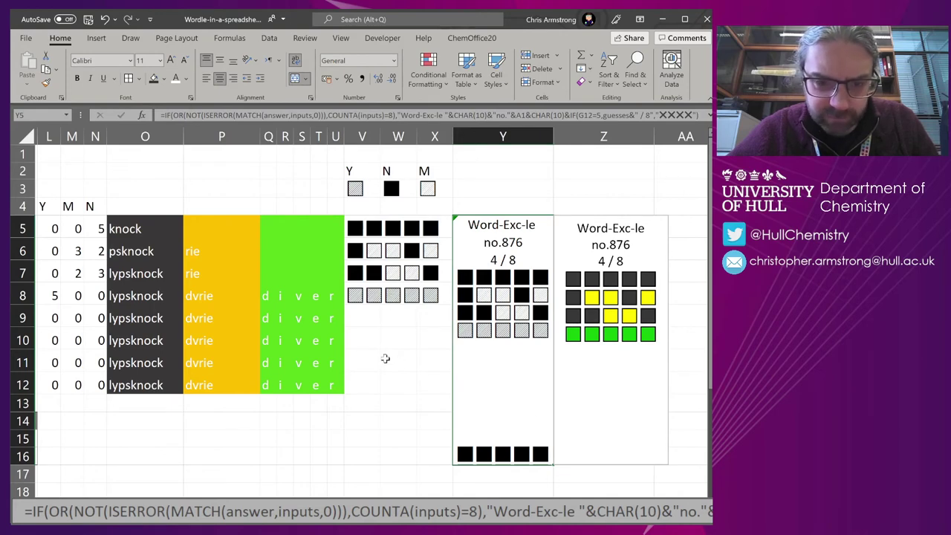
scroll(129, 308, "left", 5)
Replace the fourth guess in A8 with adieu, correcting the adeiu typo.
left_click(74, 298)
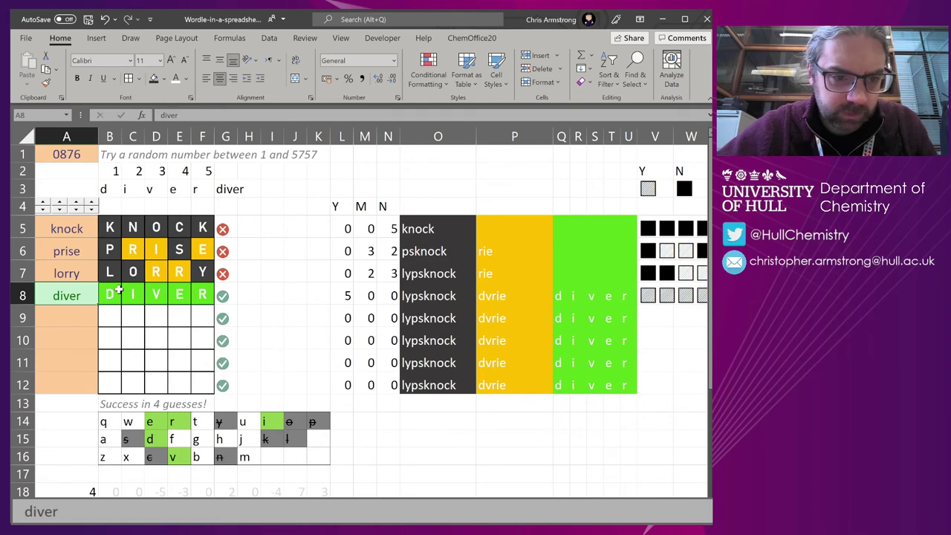
type("adeiu")
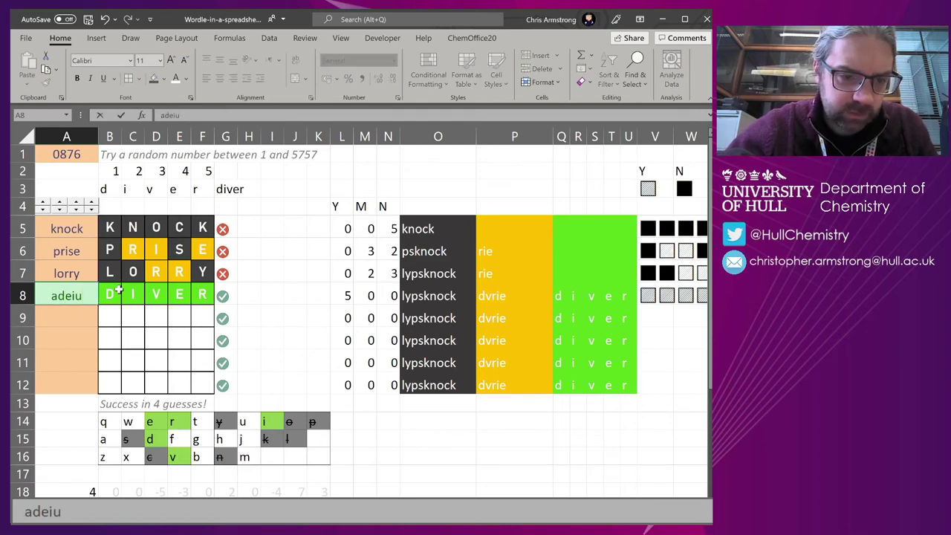
key("Return")
left_click(52, 294)
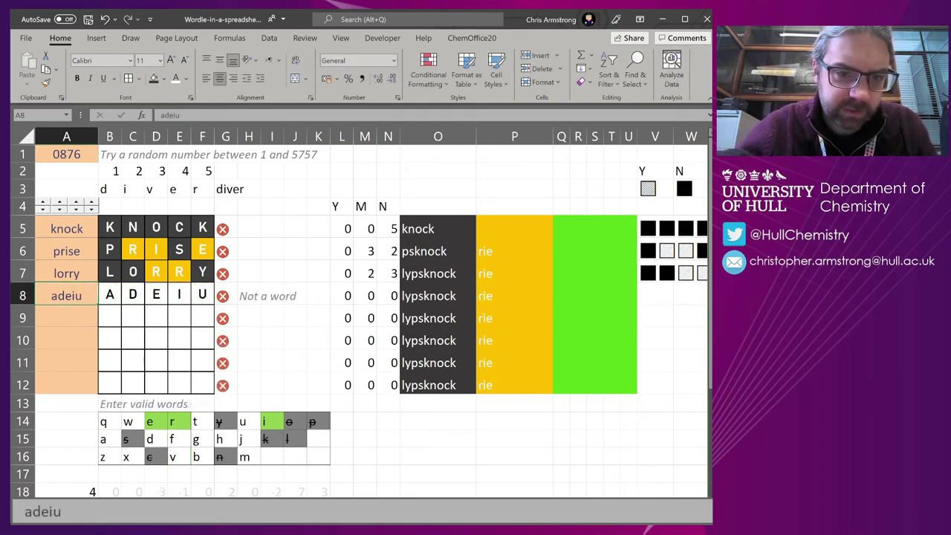
key("F2")
key("Left")
key("Left")
key("BackSpace")
key("Right")
type("r")
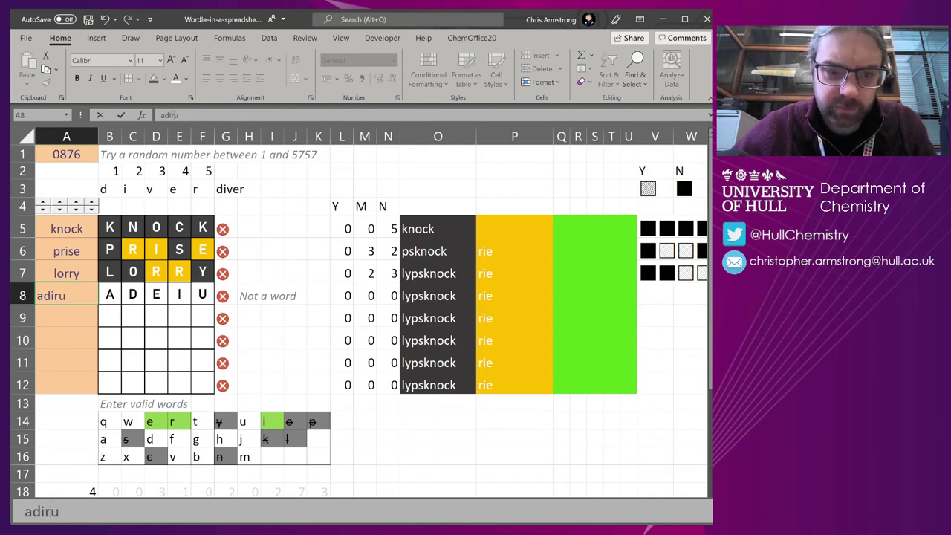
key("BackSpace")
type("e")
key("Return")
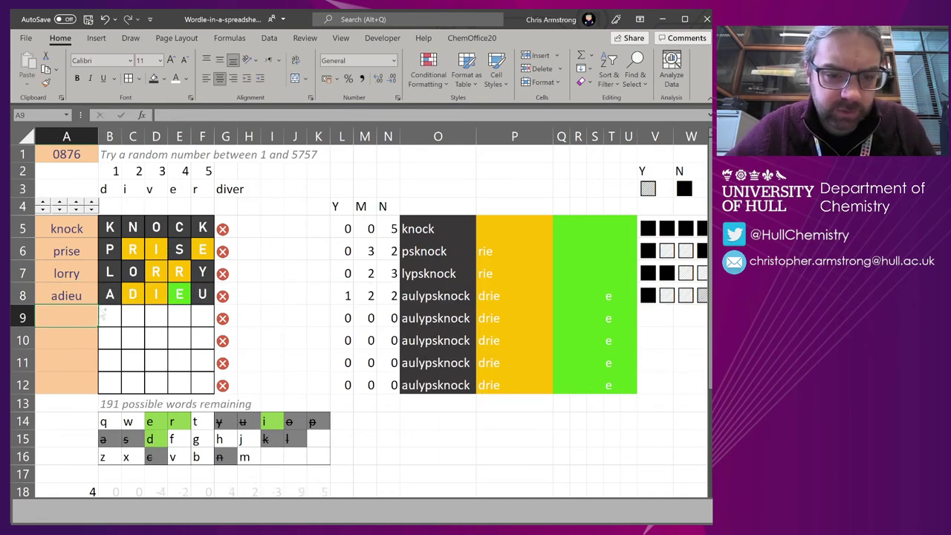
Enter adieu as the guess in each remaining row, A9 through A12.
type("adieu")
key("Return")
type("adieu")
key("Return")
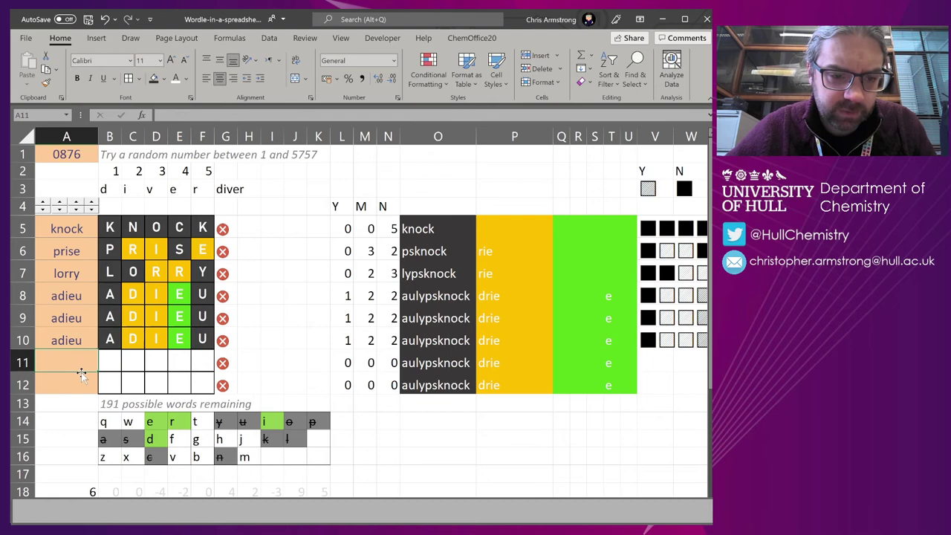
type("adieu")
key("Return")
type("adieu")
Inspect the share-grid formulas and symbols for the failed game, then select helper column L.
left_click(72, 335)
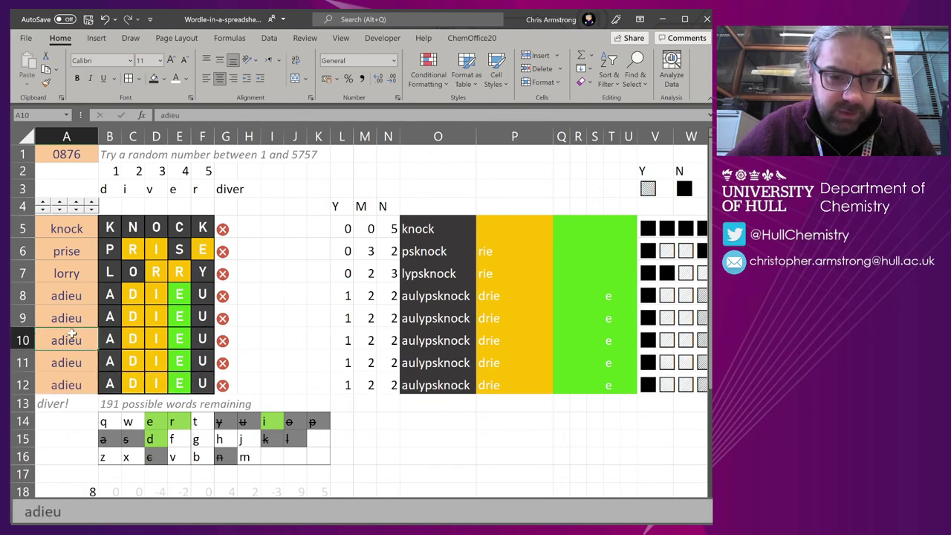
scroll(656, 278, "right", 6)
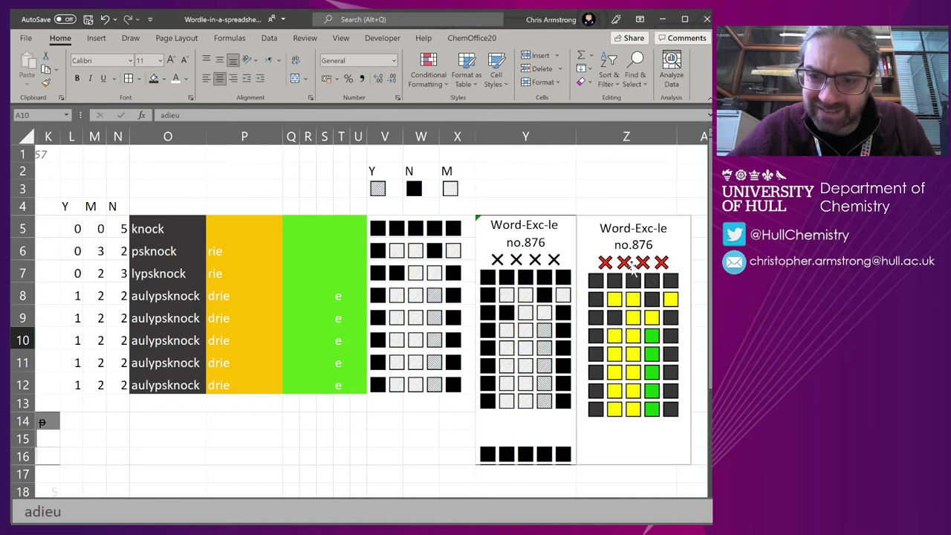
left_click(569, 264)
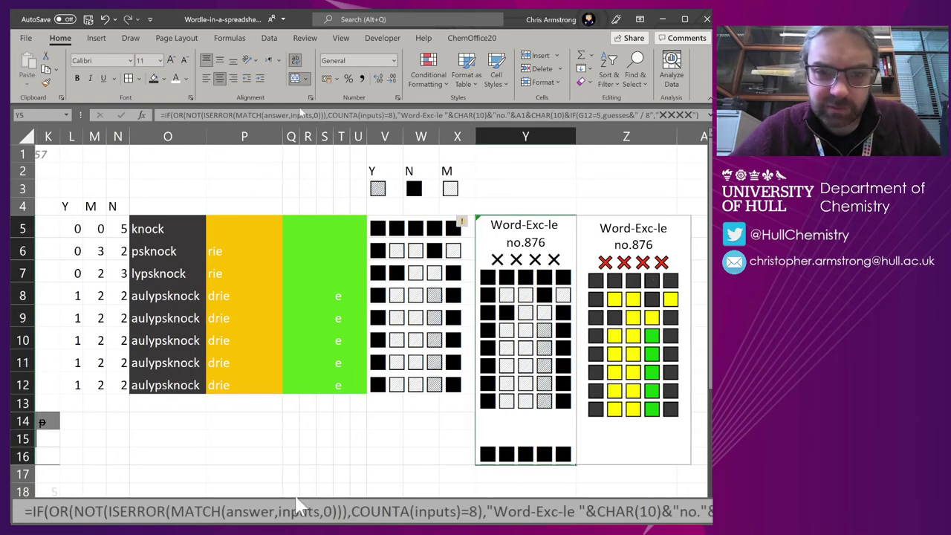
scroll(425, 409, "left", 6)
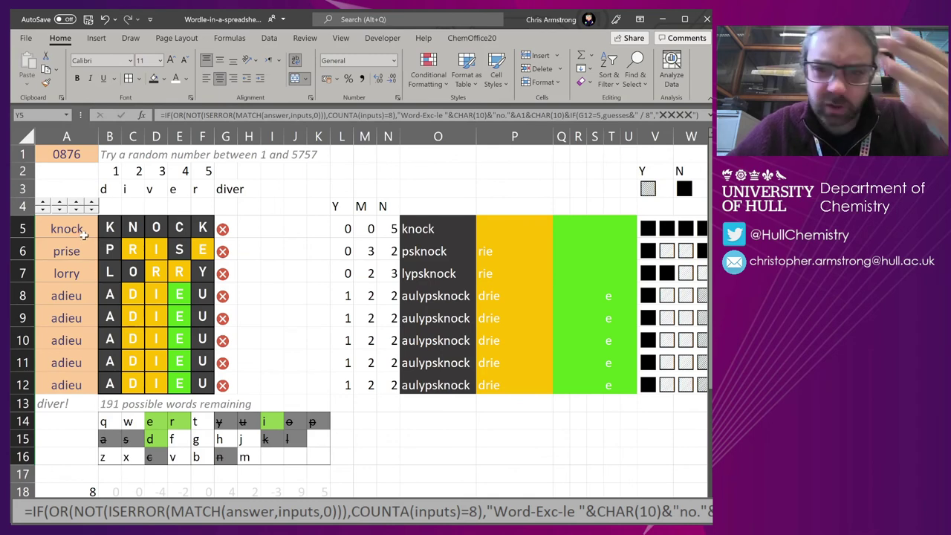
left_click(660, 196)
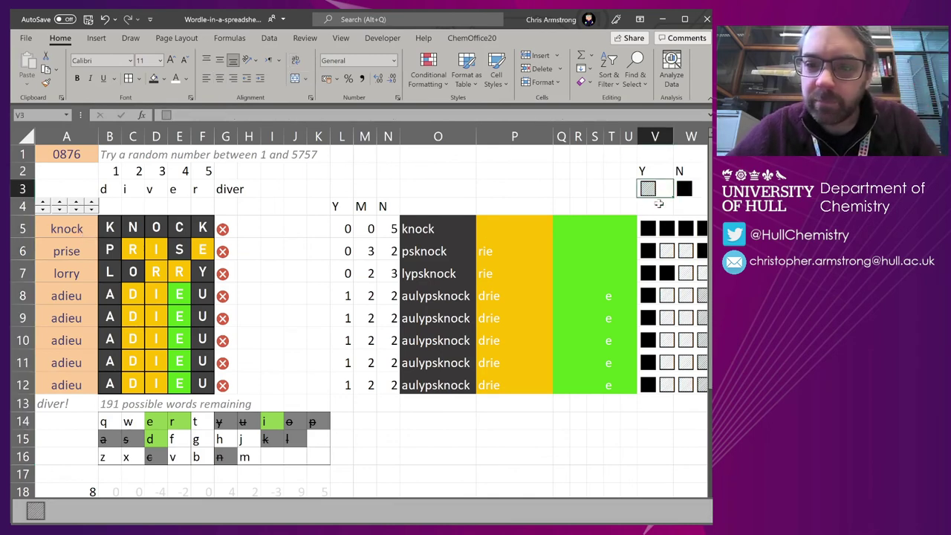
scroll(667, 190, "right", 1)
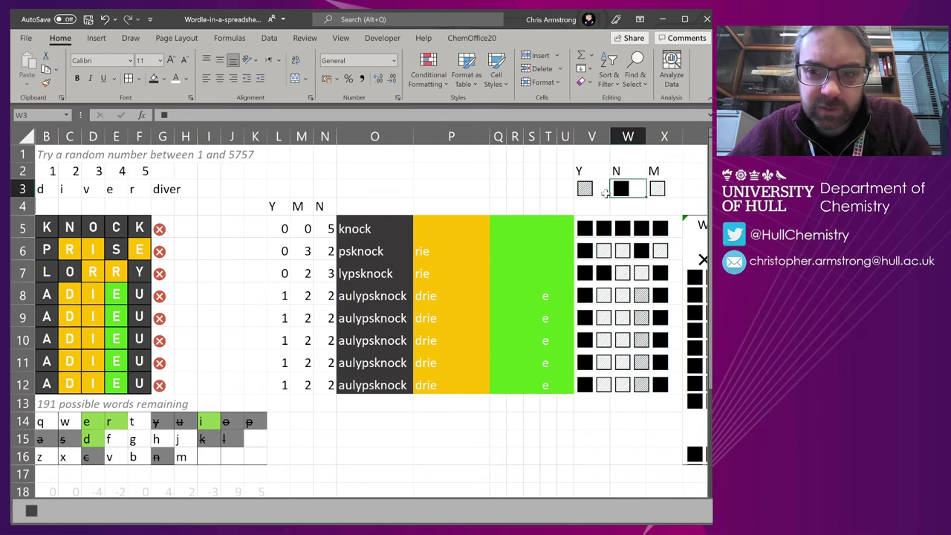
left_click(589, 228)
key("Right")
key("Right")
key("Right")
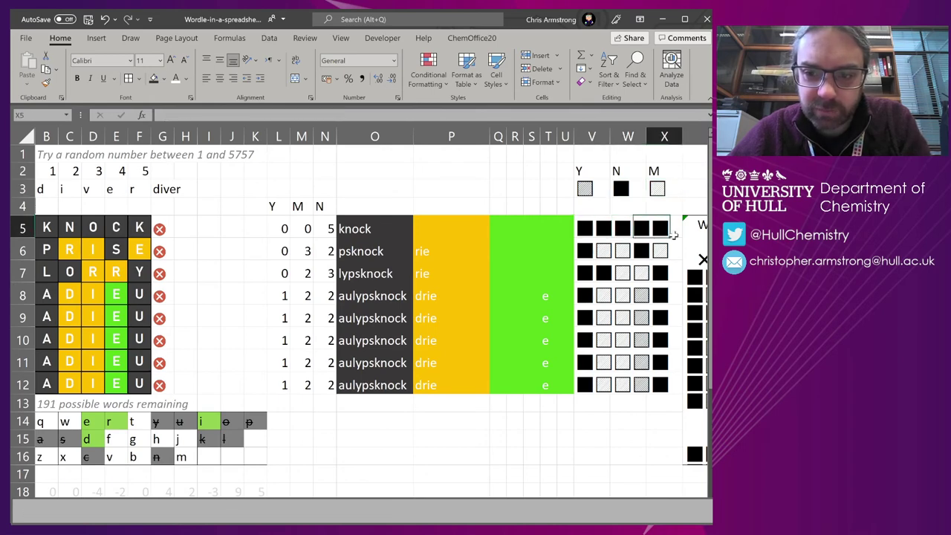
scroll(651, 236, "right", 4)
left_click(644, 225)
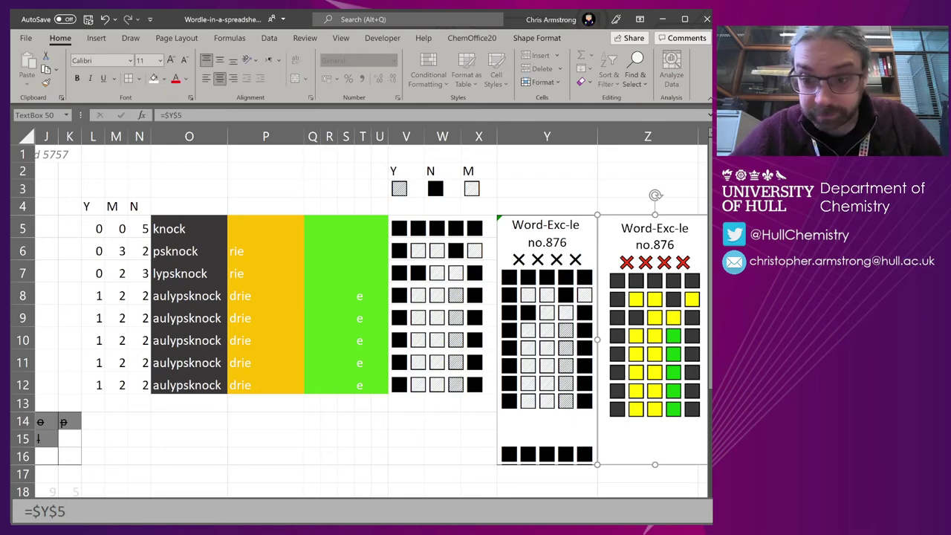
scroll(371, 312, "left", 5)
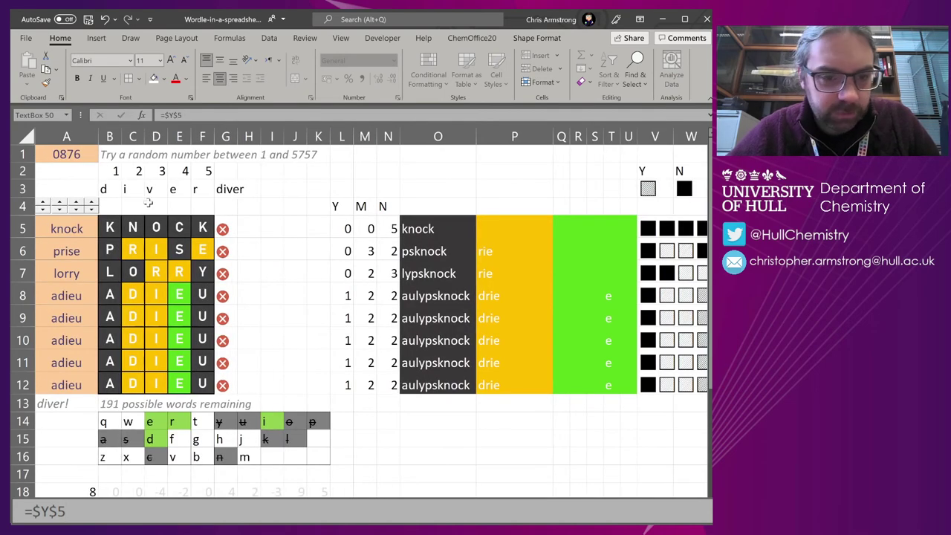
left_click(335, 131)
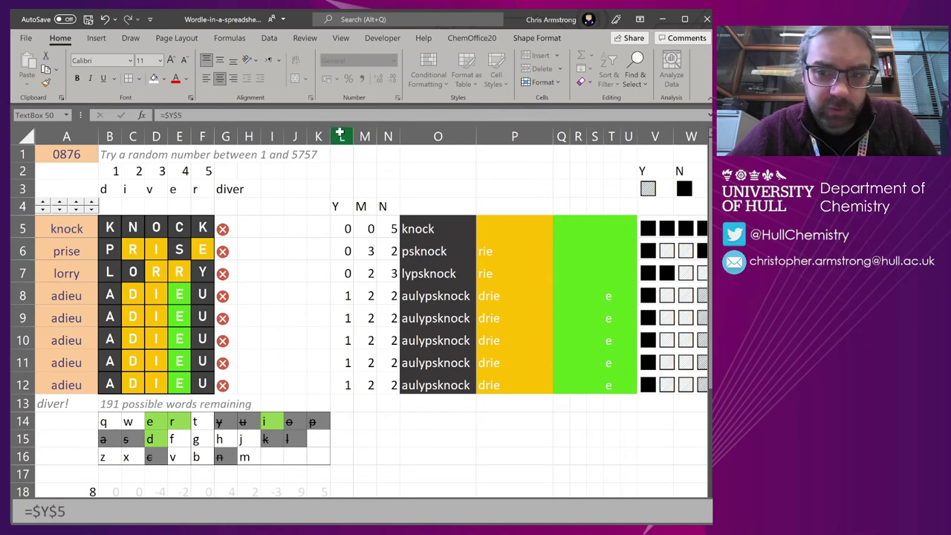
Hide helper columns L through X.
scroll(554, 157, "right", 5)
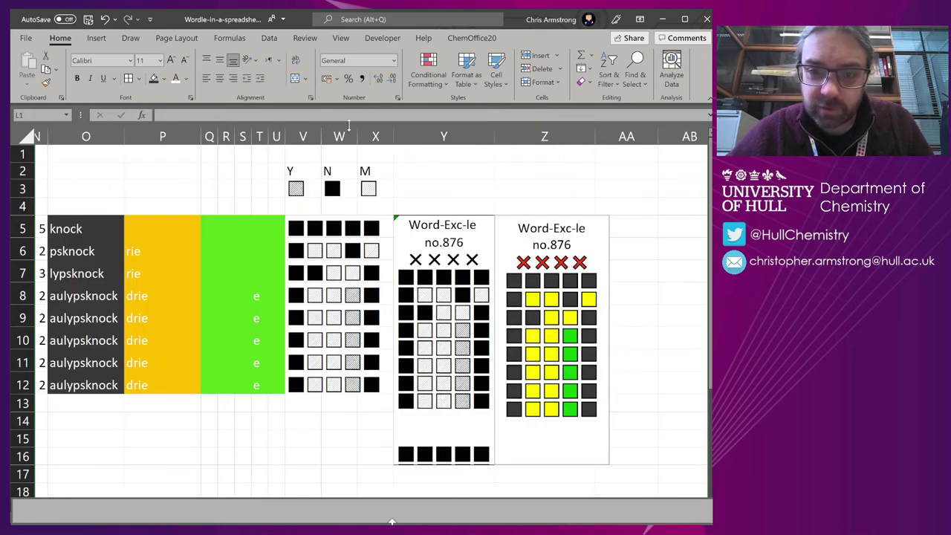
left_click(376, 136, "shift")
right_click(376, 136)
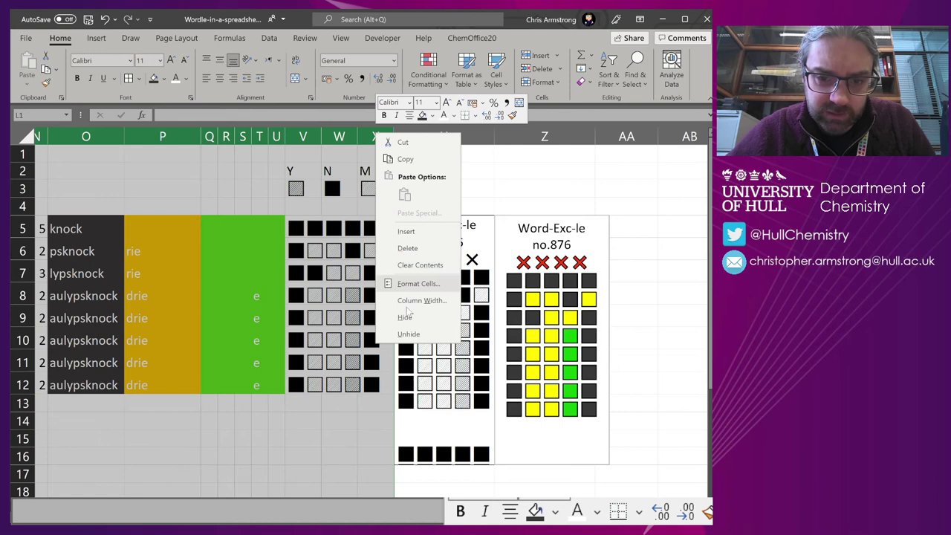
left_click(406, 316)
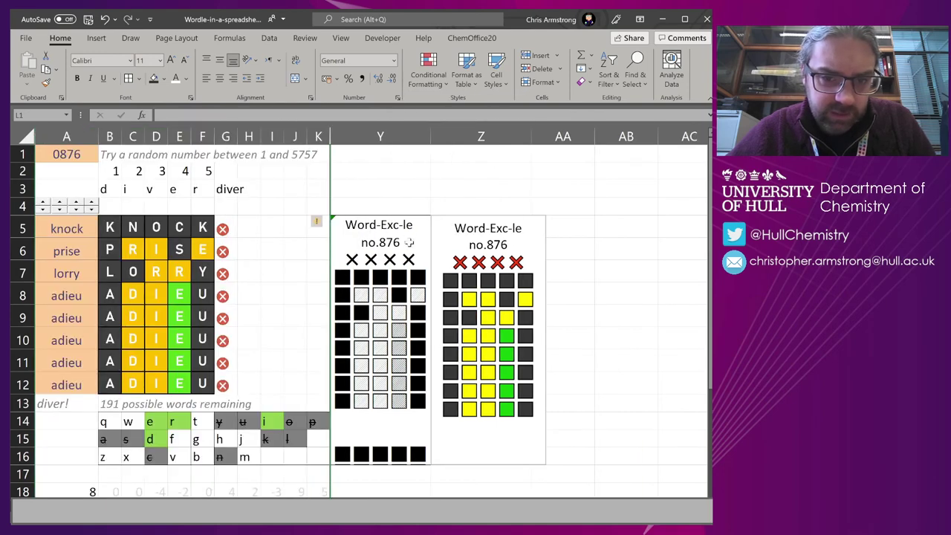
left_click(377, 327)
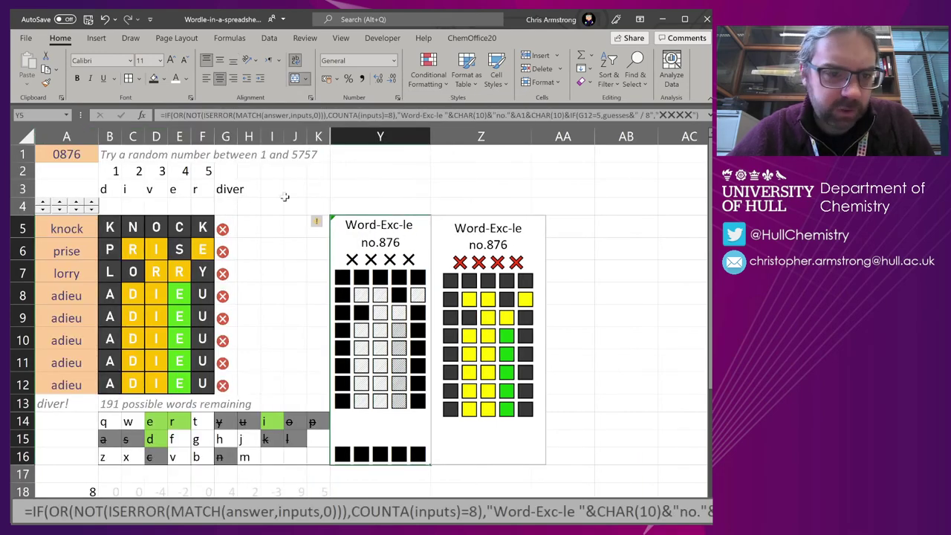
Hide the letter-position rows 2 and 3.
left_click_drag(22, 171, 27, 192)
right_click(27, 191)
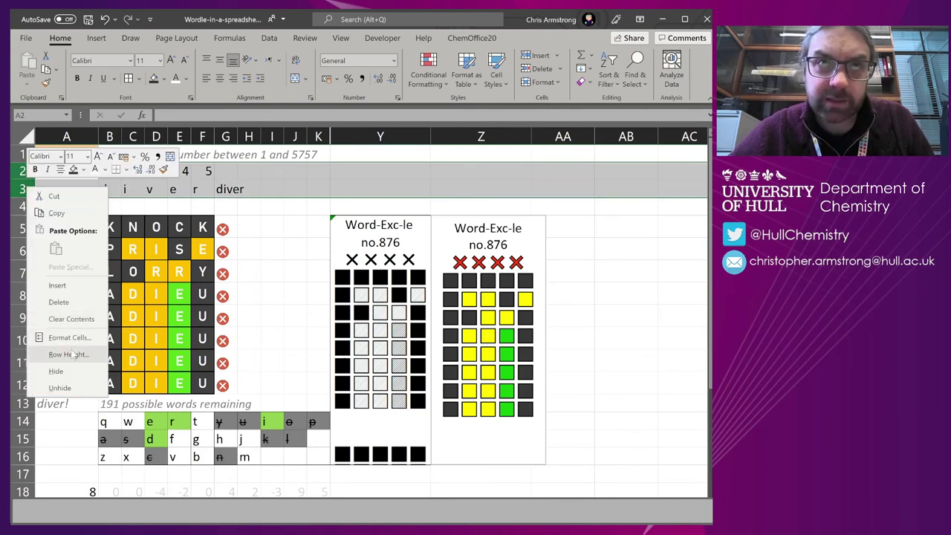
left_click(81, 369)
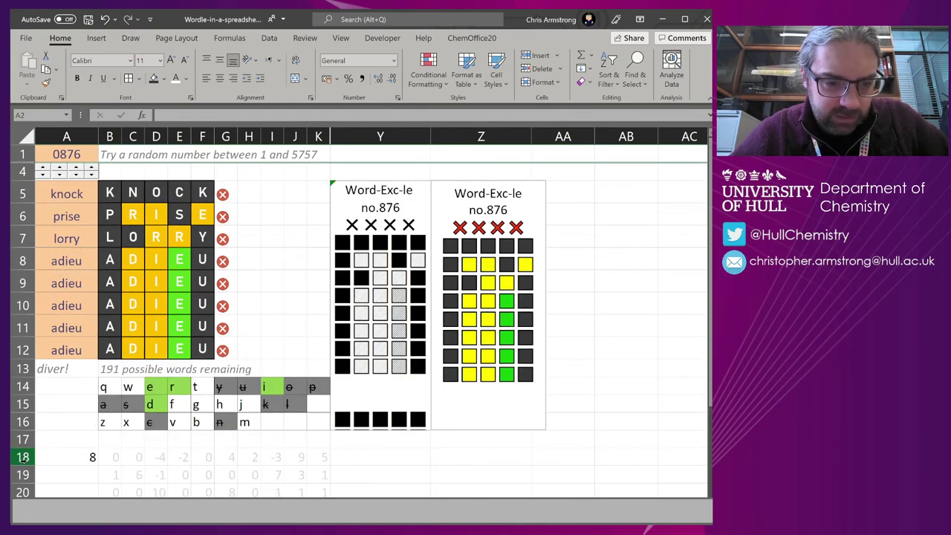
Hide helper rows 18 through 28, leaving only the board and share grids.
left_click(27, 455)
scroll(63, 408, "down", 6)
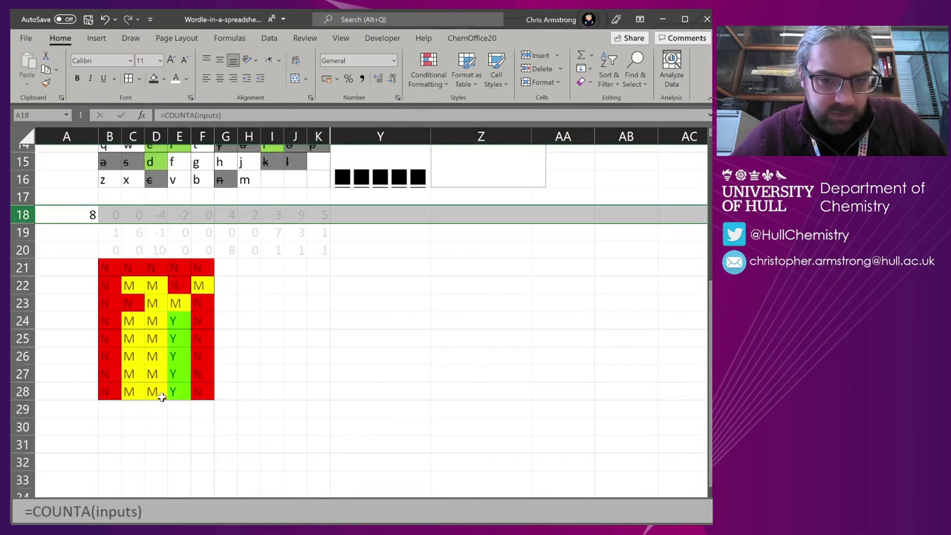
left_click(23, 290, "shift")
right_click(27, 291)
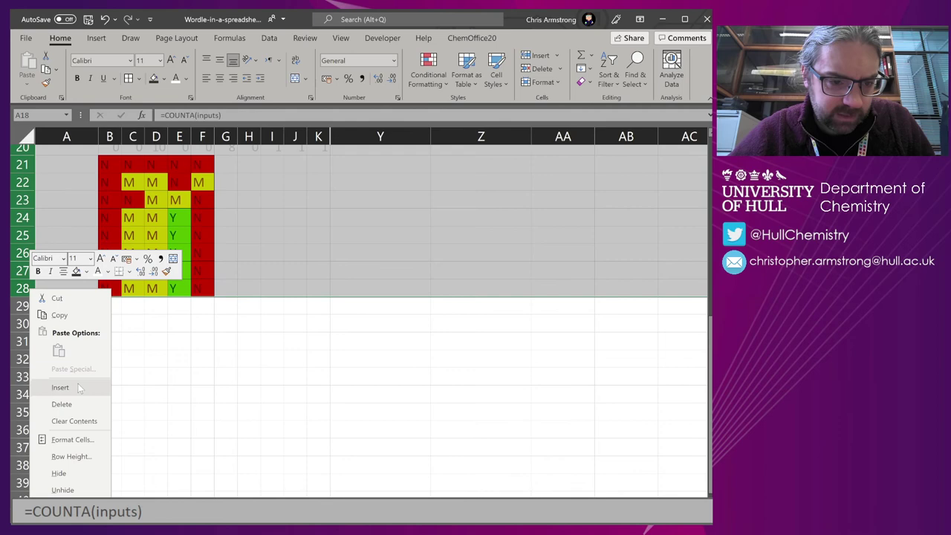
left_click(63, 490)
scroll(329, 280, "up", 6)
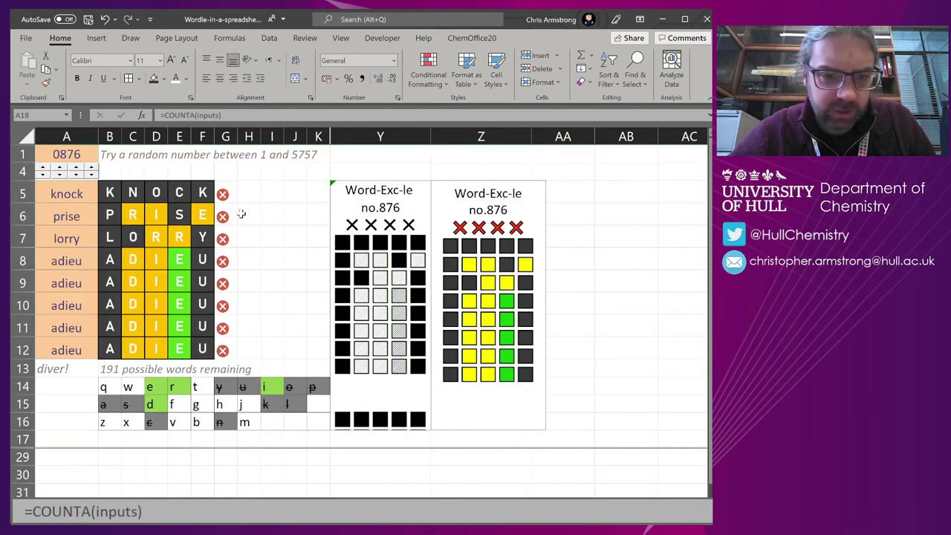
left_click(352, 421)
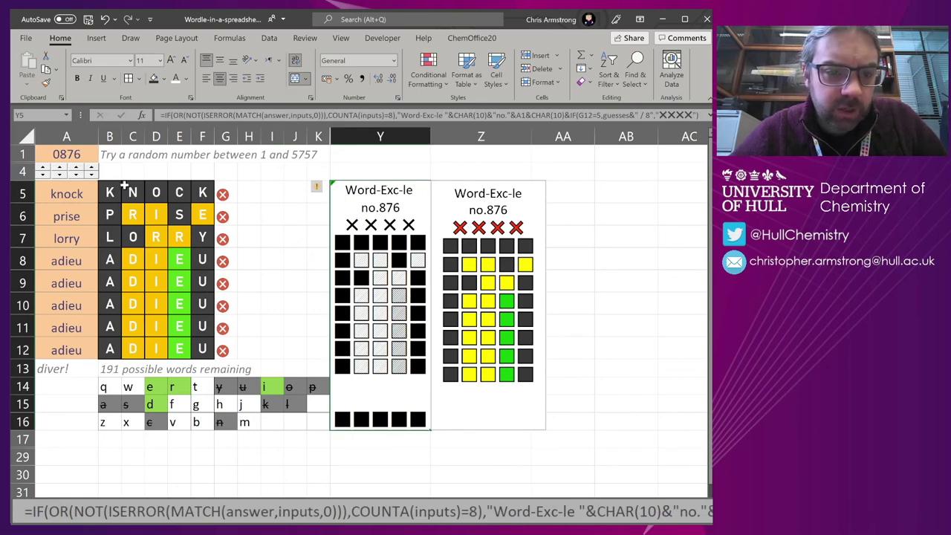
Switch to puzzle 0976 and clear the old guesses in A6:A12.
left_click(59, 168)
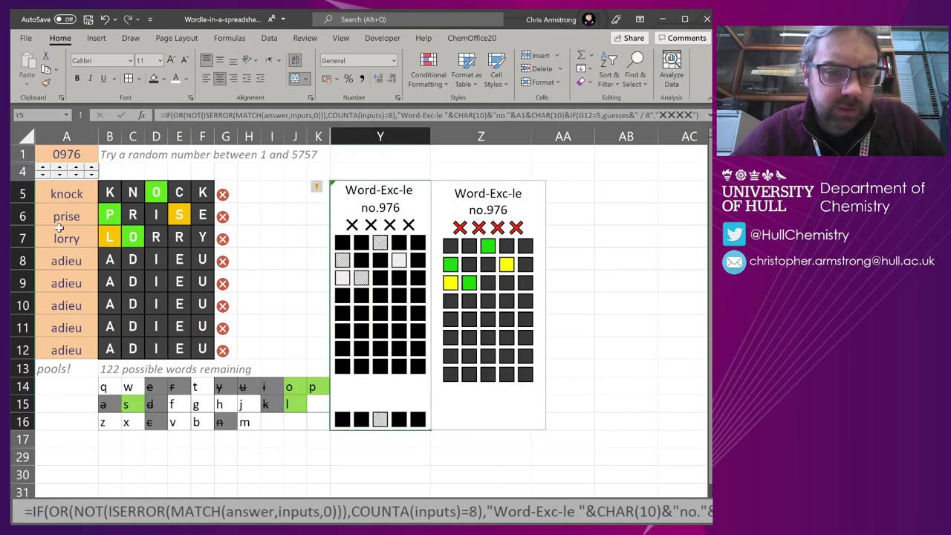
left_click_drag(72, 215, 66, 342)
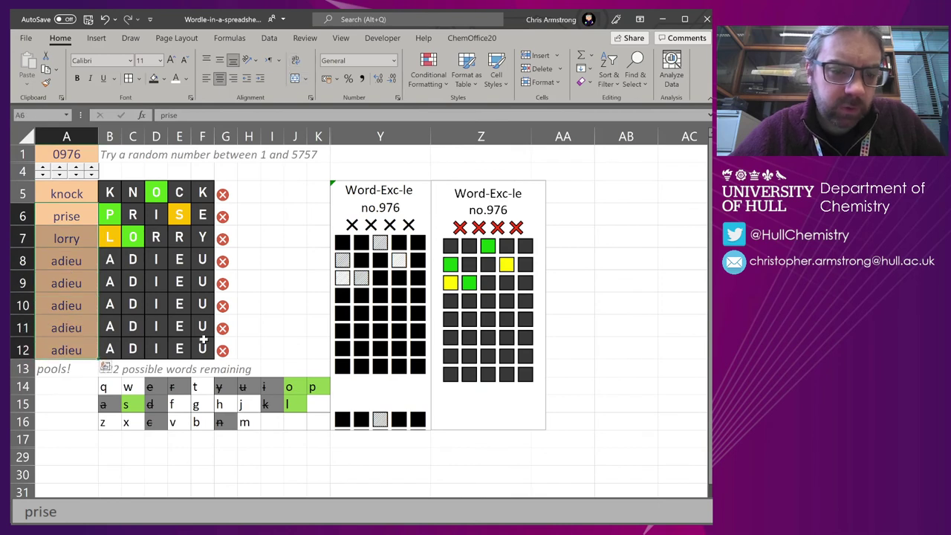
key("Delete")
Enter pools as the first guess in A5, solving the puzzle in one.
key("Up")
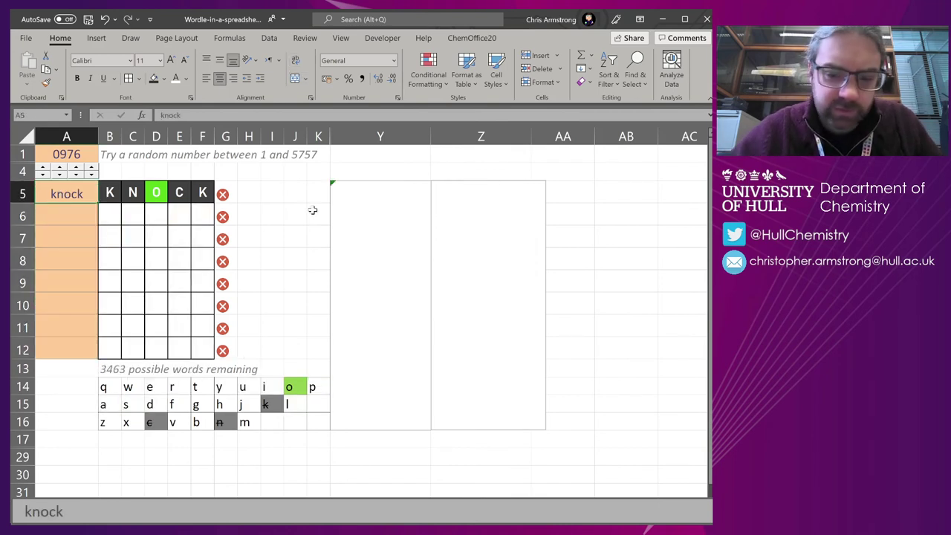
type("pools")
key("Return")
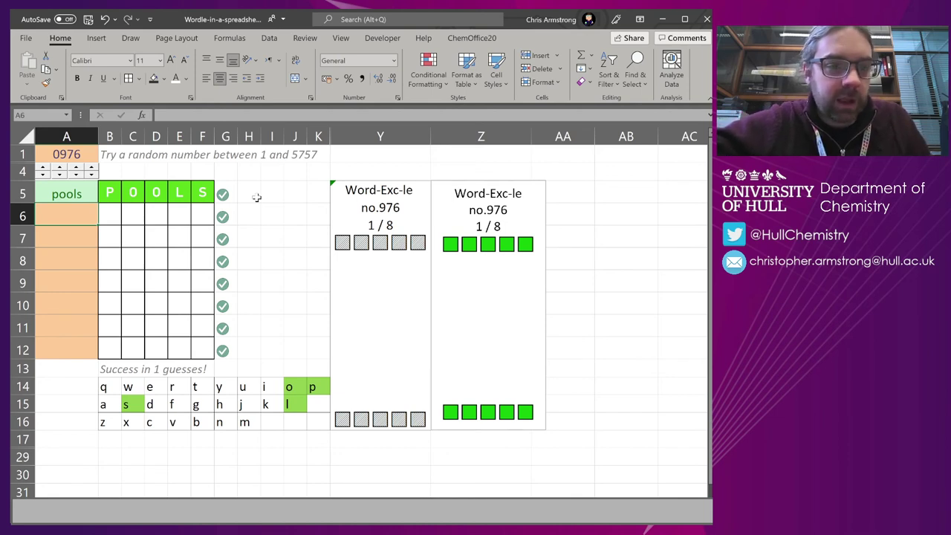
key("Up")
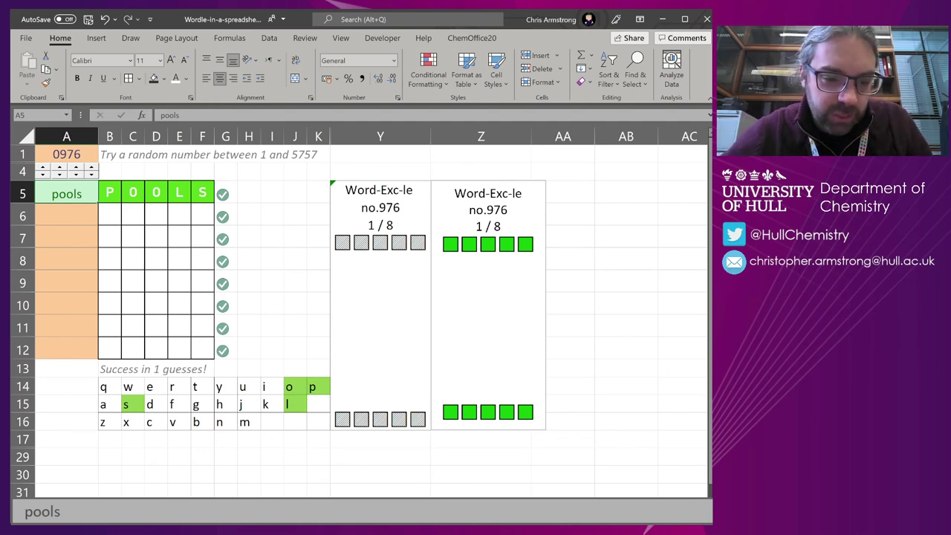
key("ctrl+Page_Down")
left_click_drag(37, 166, 39, 331)
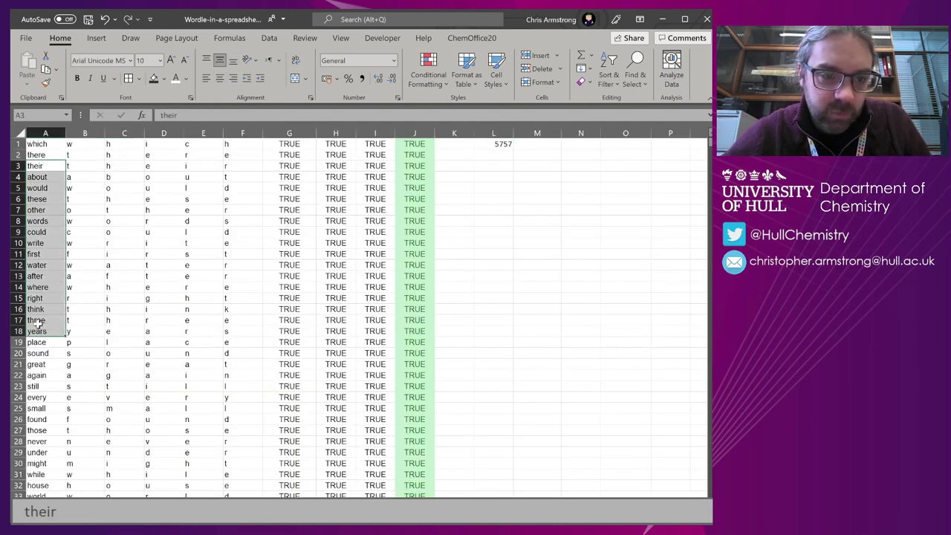
key("ctrl+c")
key("ctrl+Page_Up")
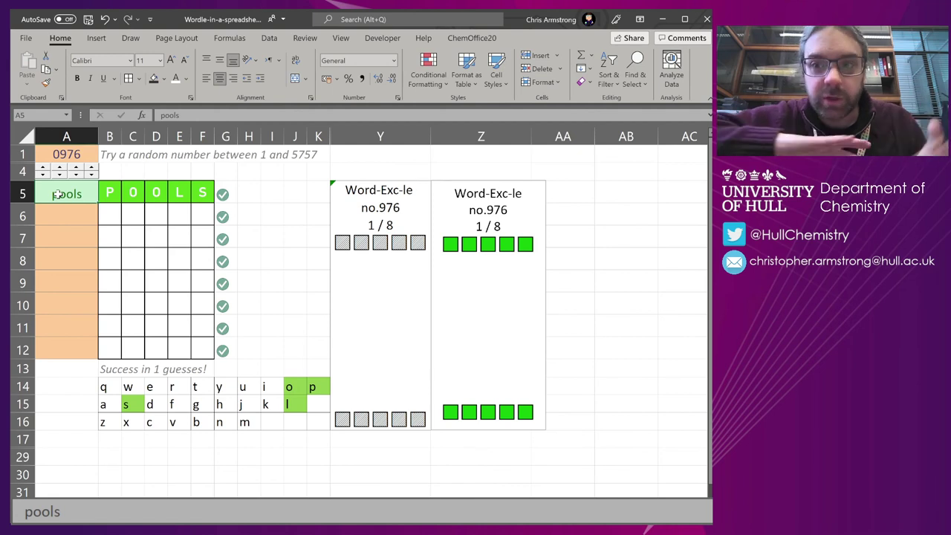
left_click(66, 152)
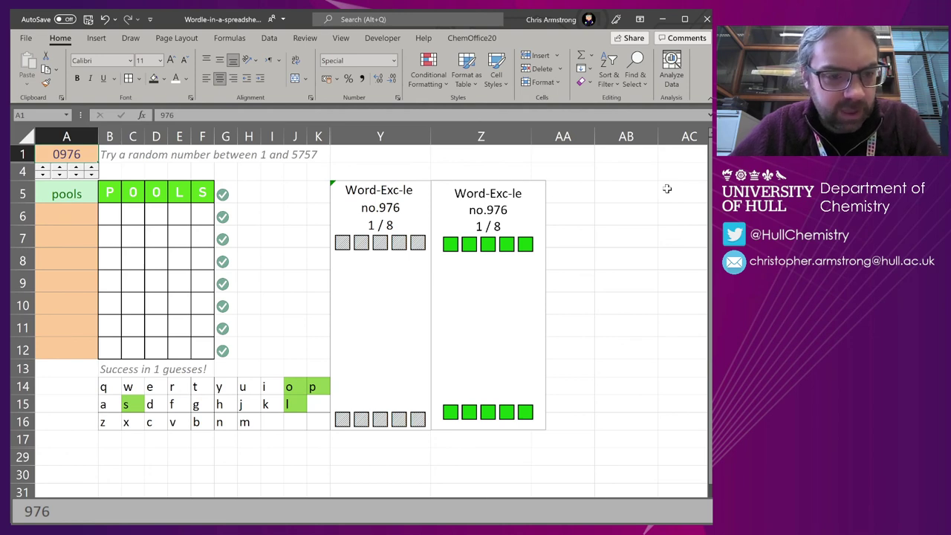
left_click(66, 190)
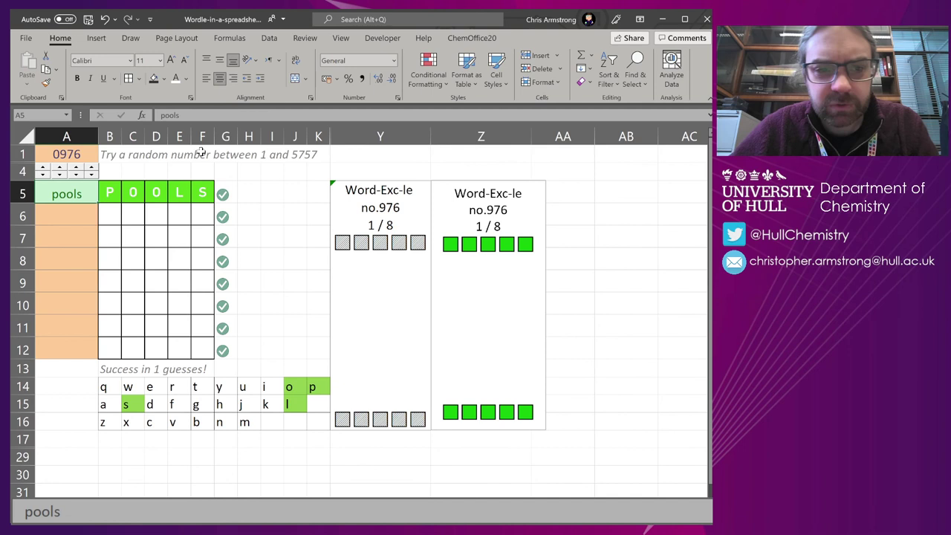
left_click(225, 199)
left_click(252, 197)
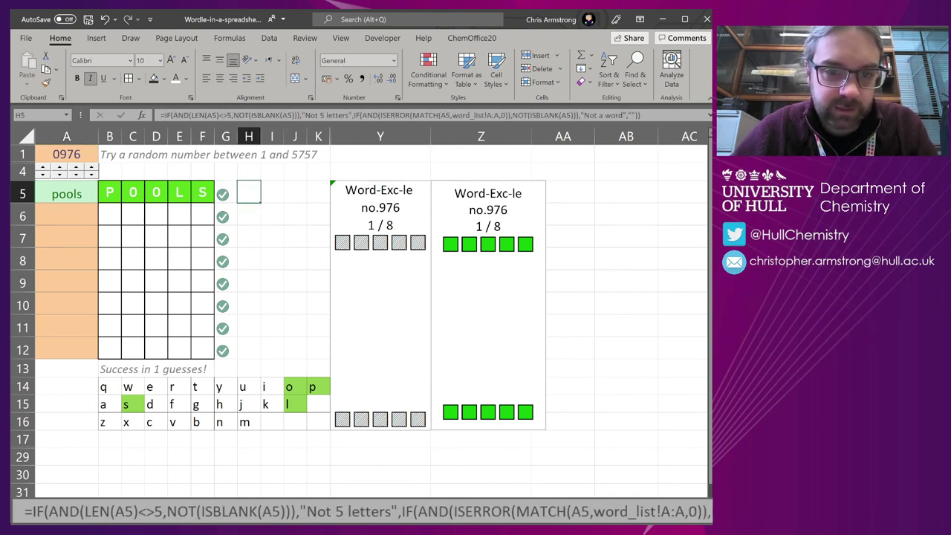
double_click(252, 197)
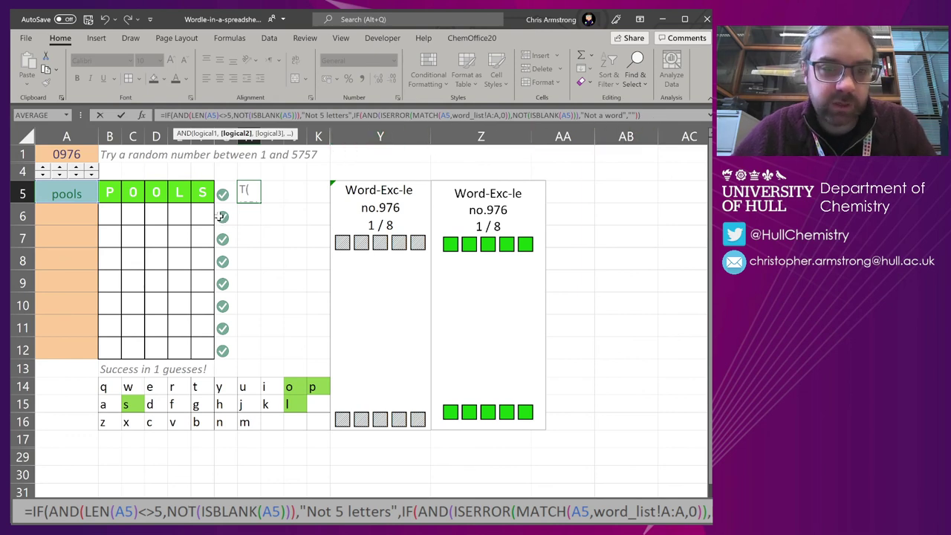
key("Escape")
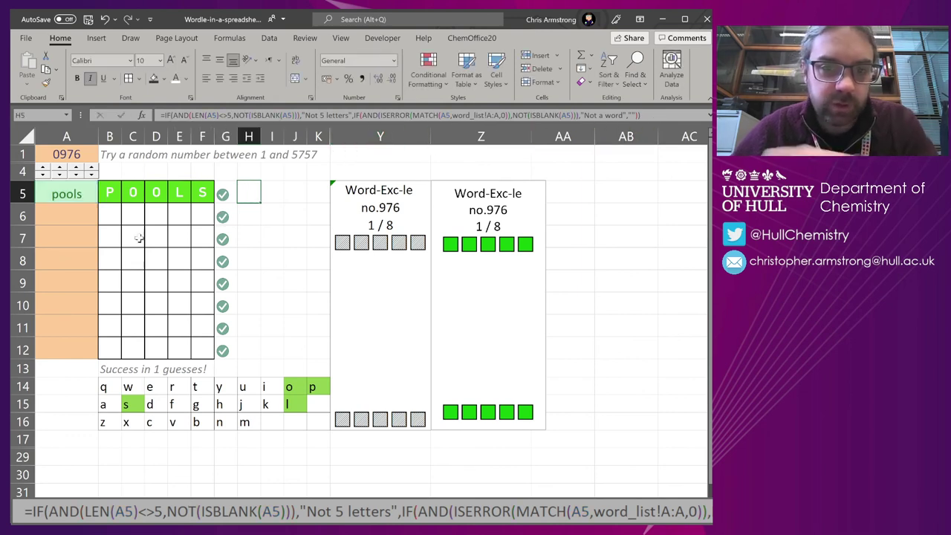
left_click(76, 198)
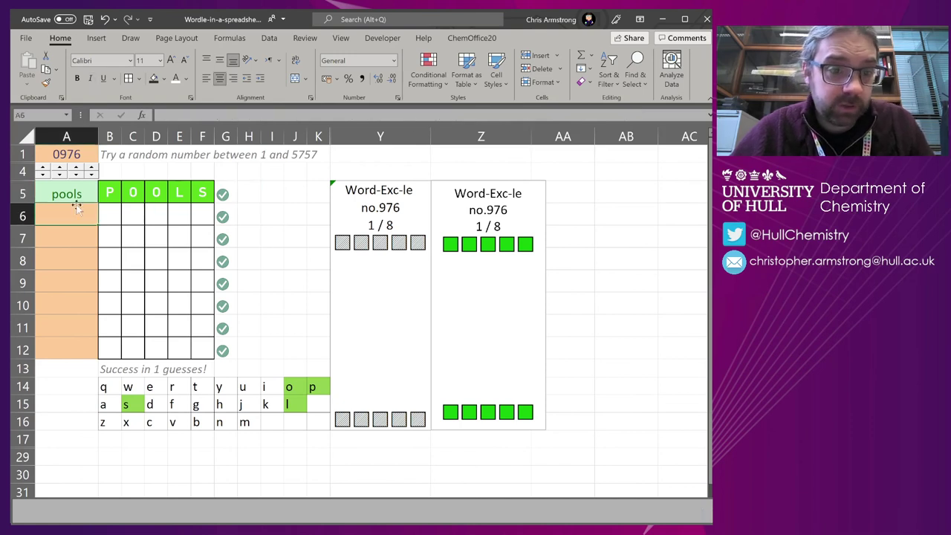